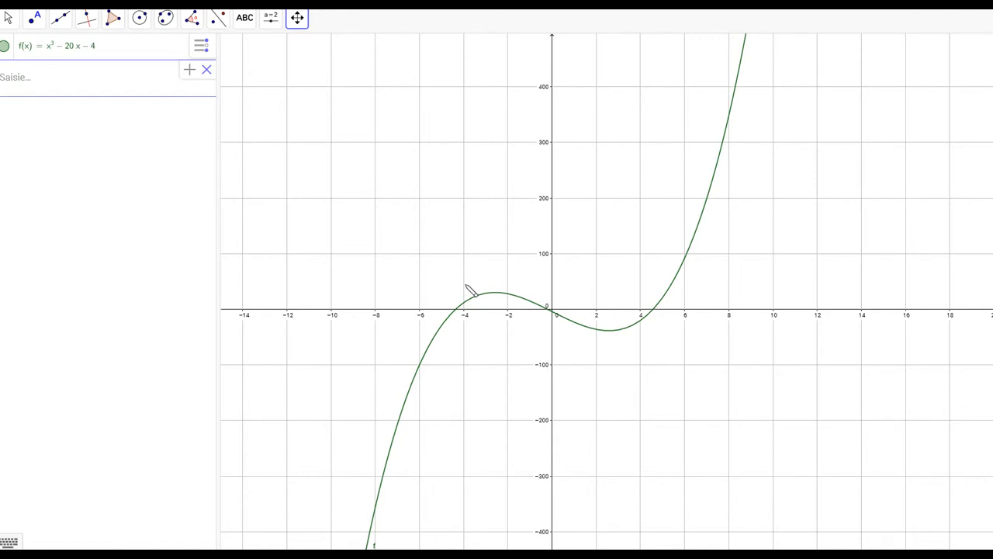
- Place two points close together along the curve of f at its local maximum, at about (-2.59, 30.43) and (-2.57, 30.43)
scroll(458, 291, down, 1)
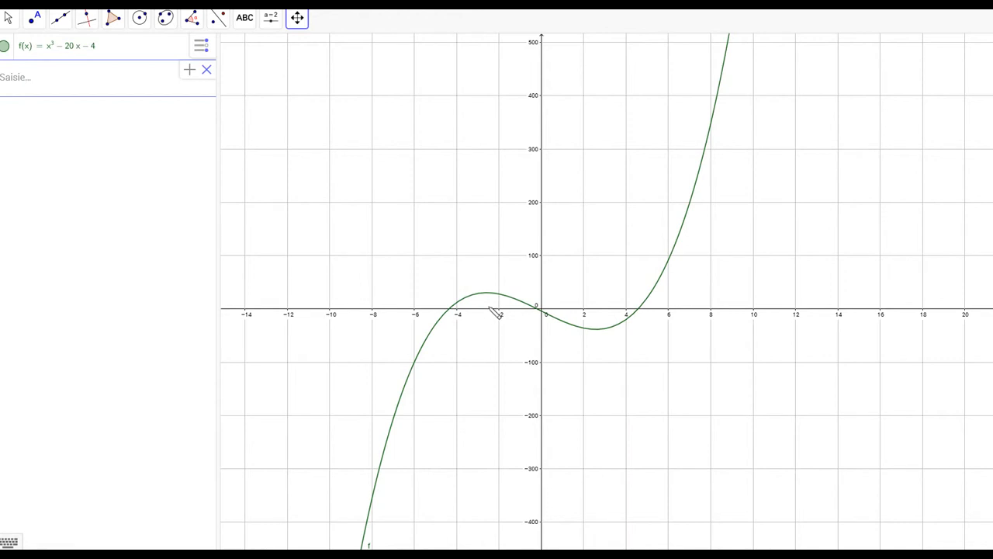
scroll(489, 298, up, 5)
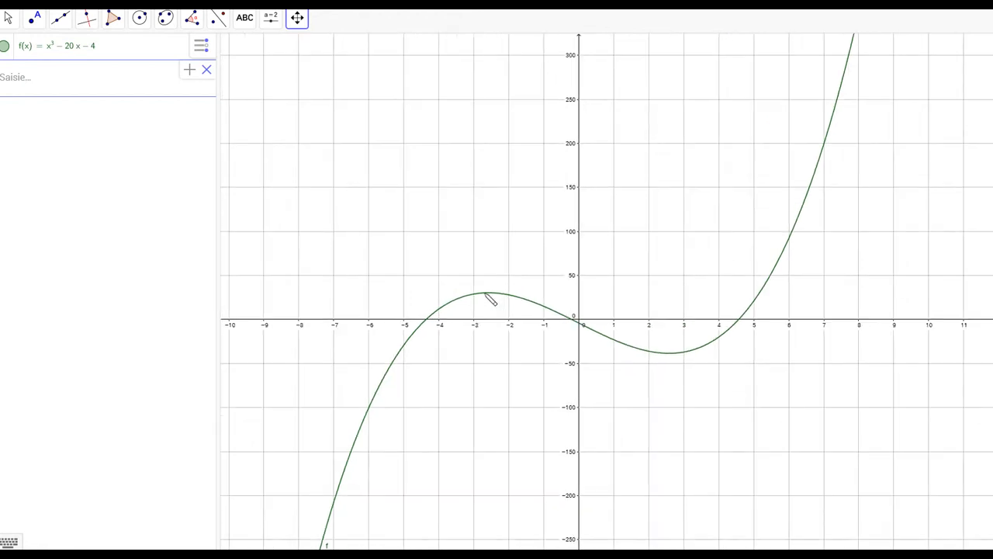
scroll(489, 299, up, 10)
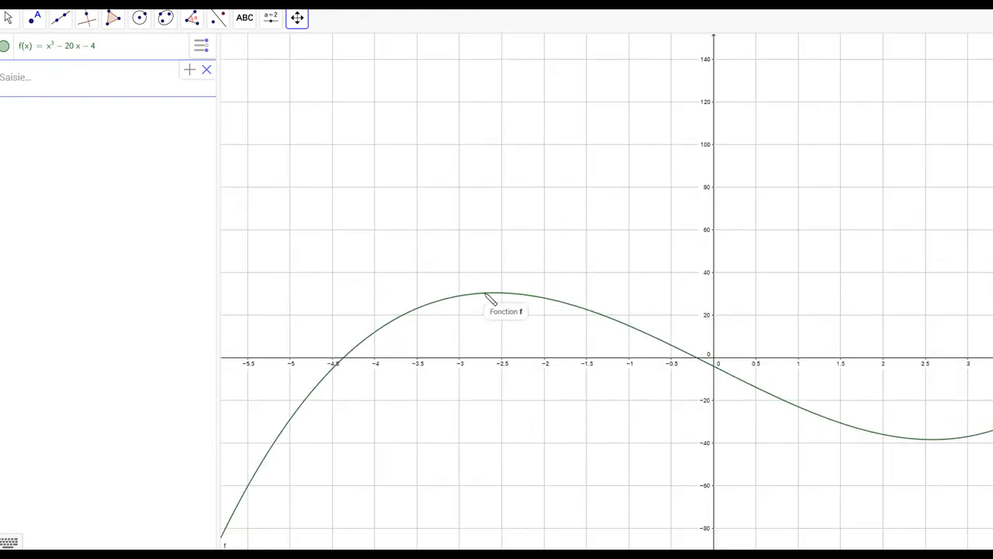
scroll(491, 300, up, 5)
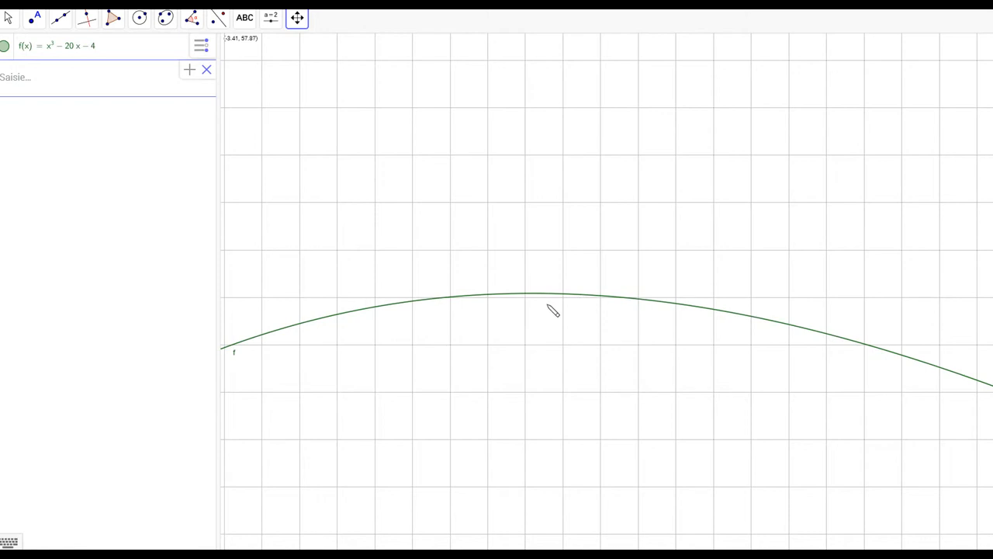
scroll(545, 309, up, 2)
scroll(545, 309, up, 2)
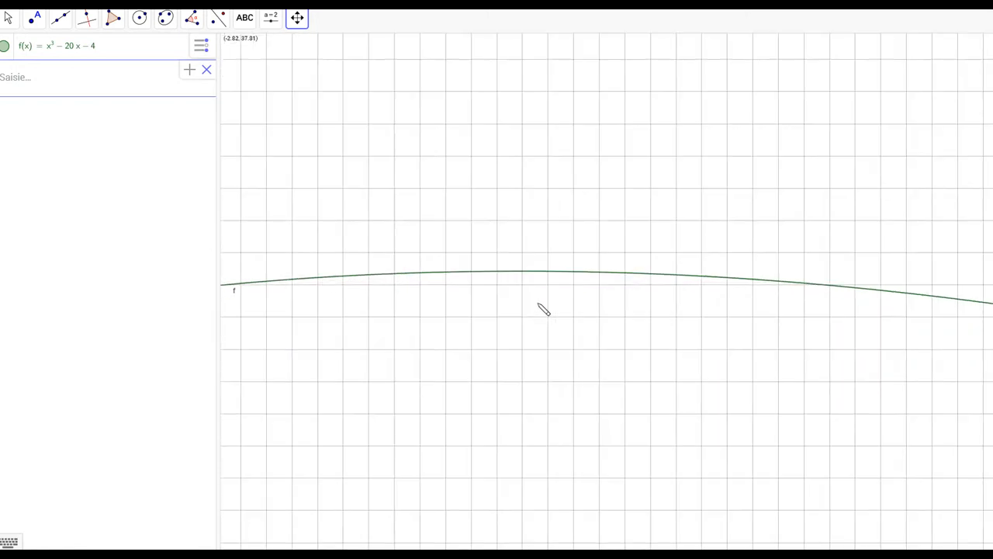
scroll(528, 304, up, 2)
scroll(552, 266, up, 3)
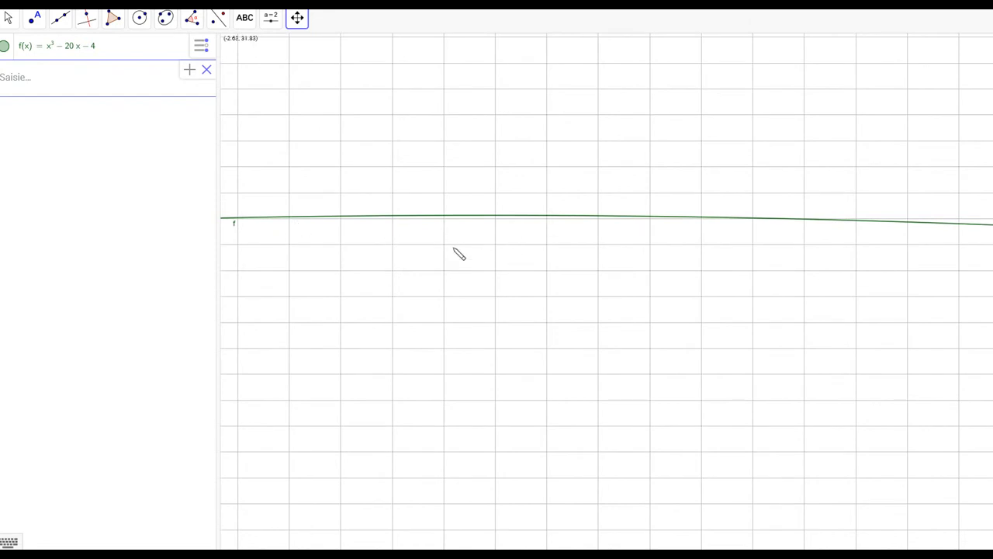
scroll(466, 247, up, 3)
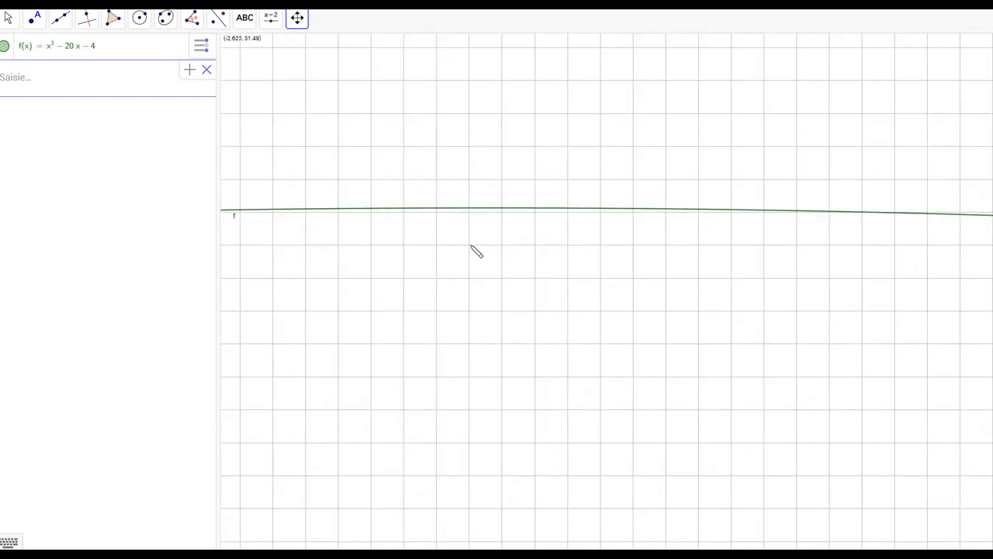
scroll(471, 247, up, 3)
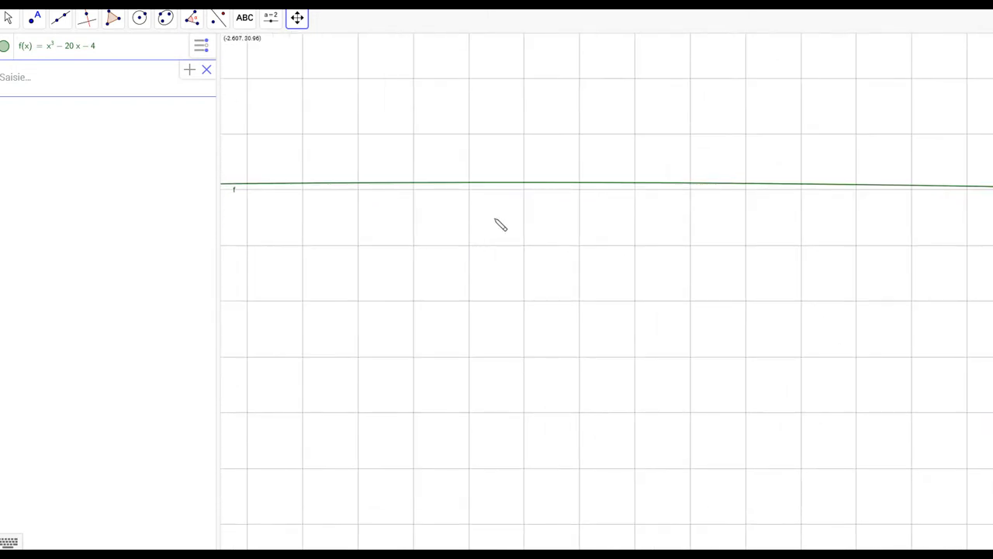
scroll(501, 217, up, 2)
scroll(505, 225, up, 4)
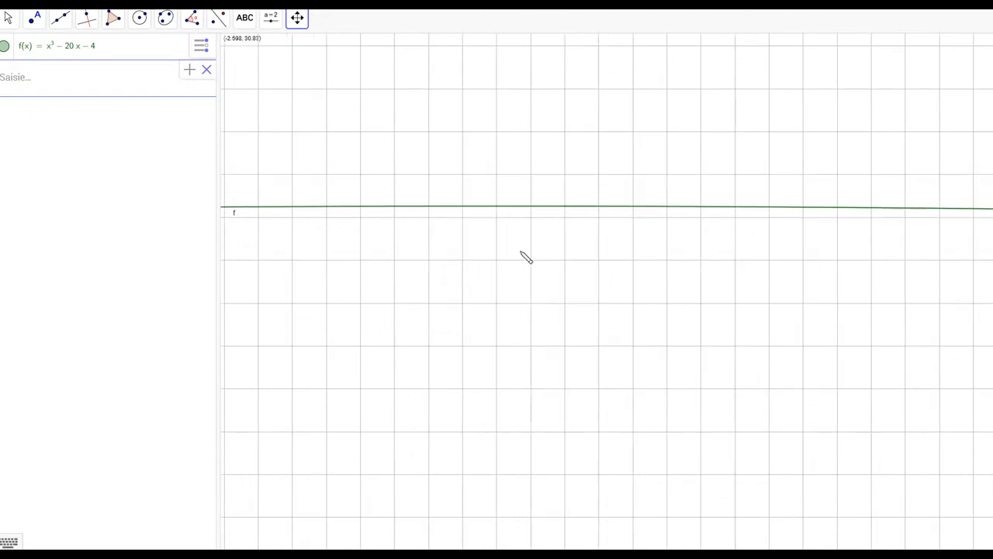
scroll(526, 314, down, 3)
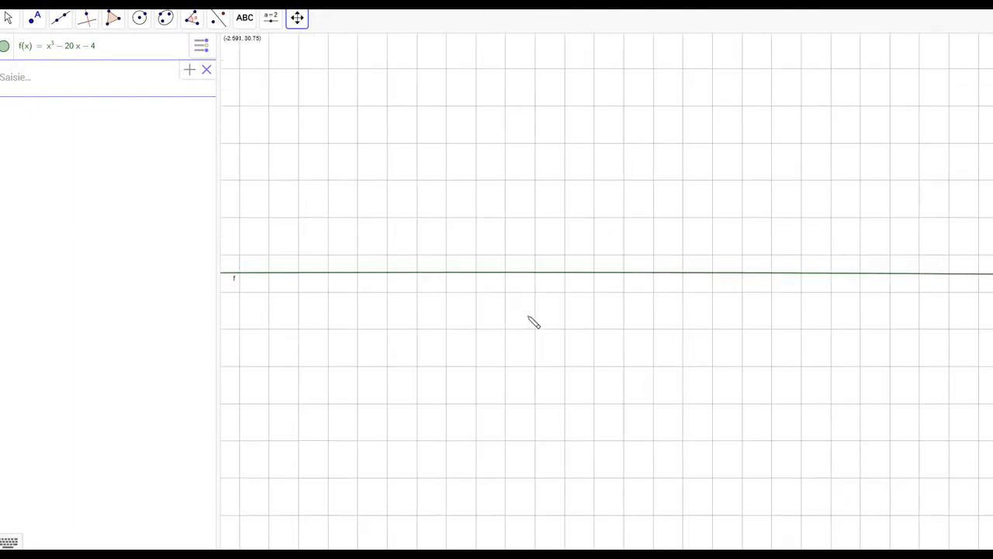
scroll(535, 326, up, 2)
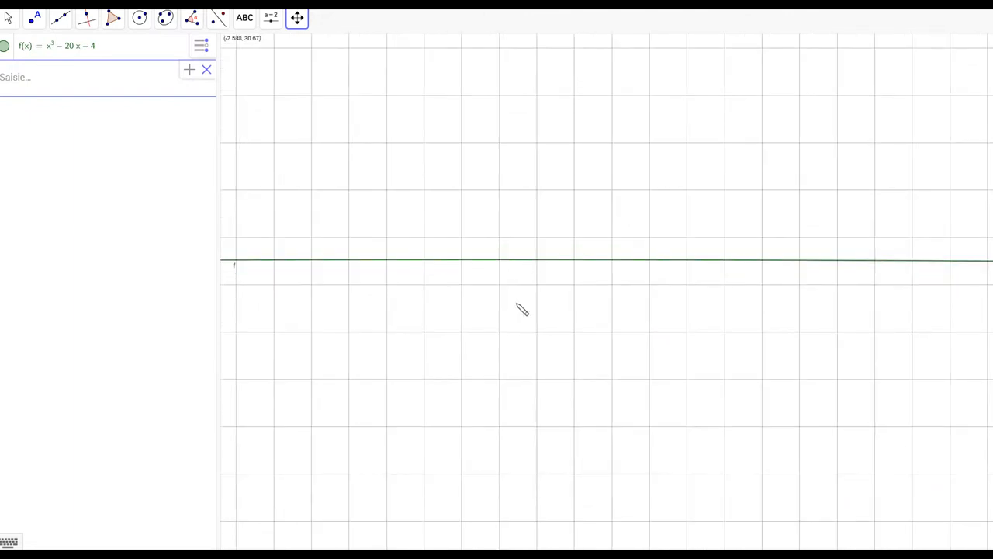
click(38, 19)
click(346, 258)
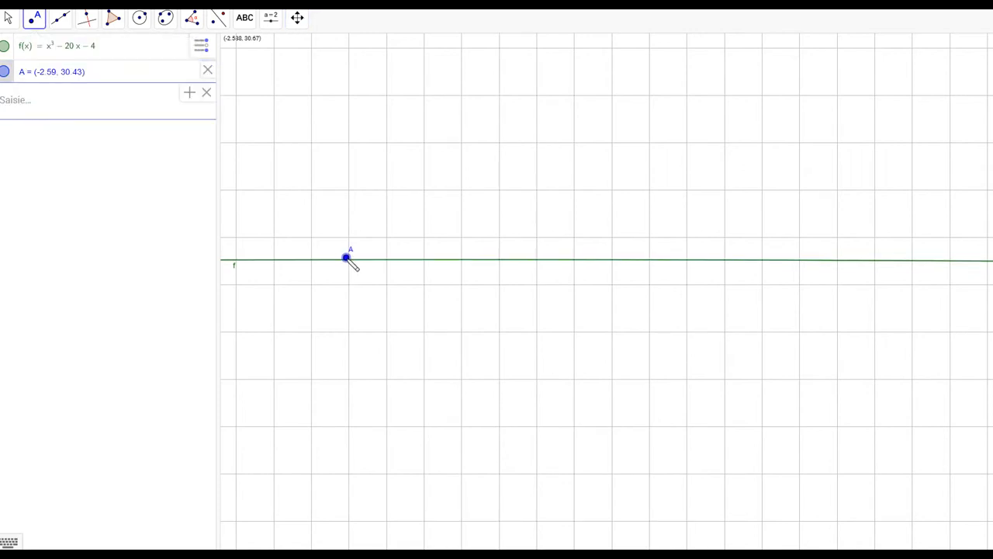
click(833, 260)
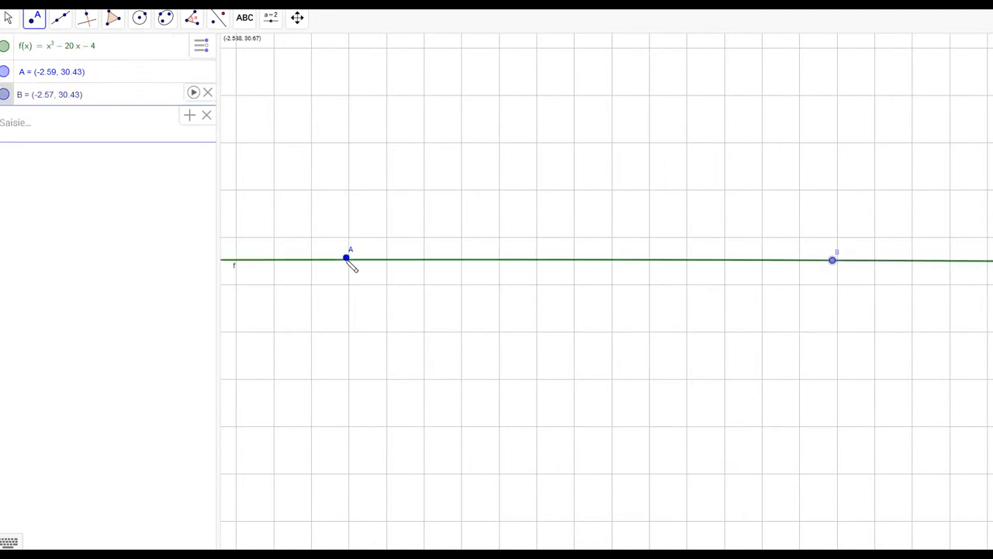
click(347, 259)
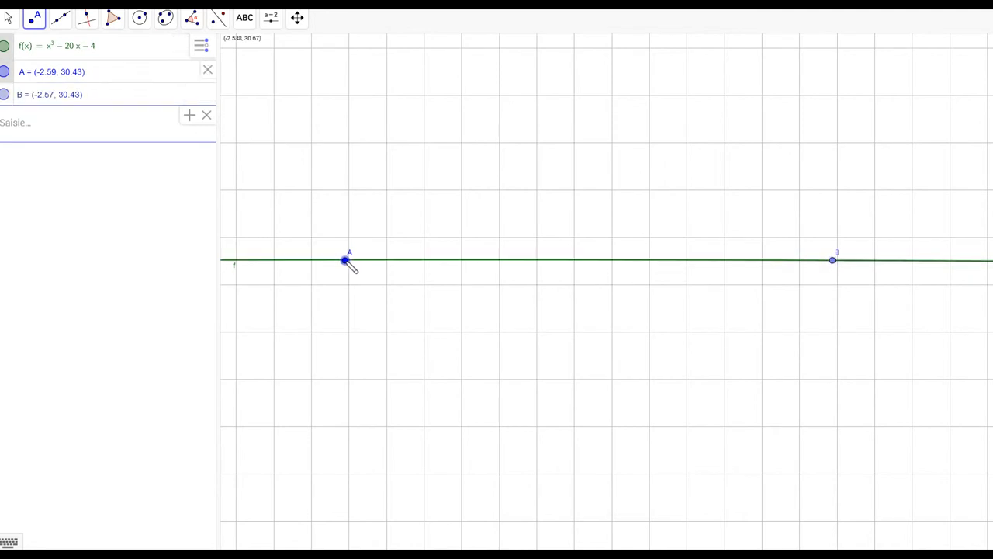
- Draw a straight line through points A and B at the local maximum of f
click(62, 19)
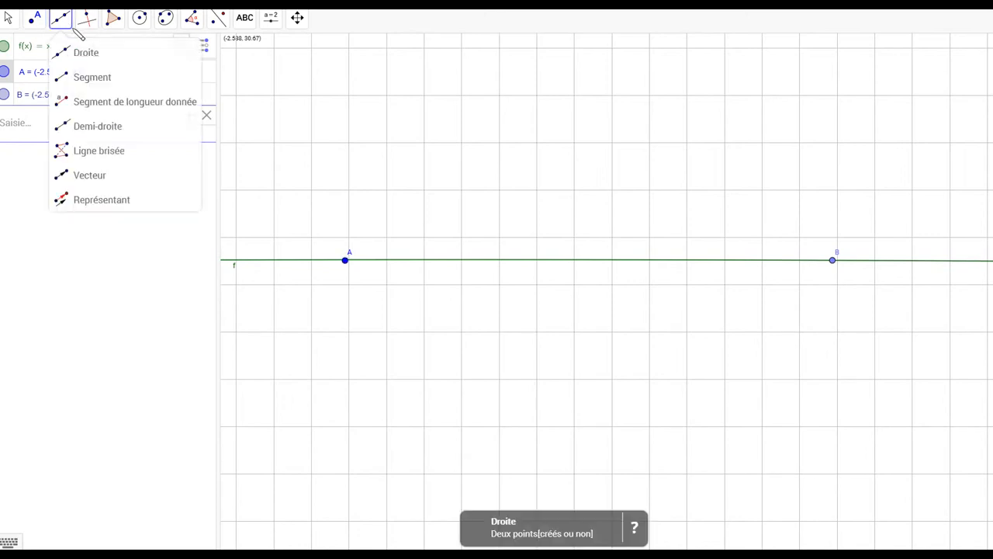
click(109, 59)
click(346, 261)
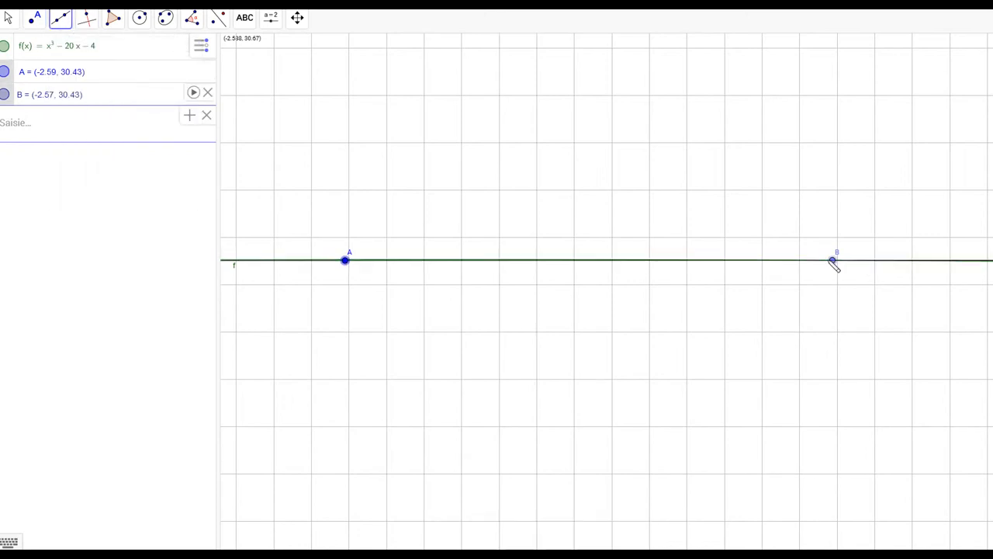
click(834, 261)
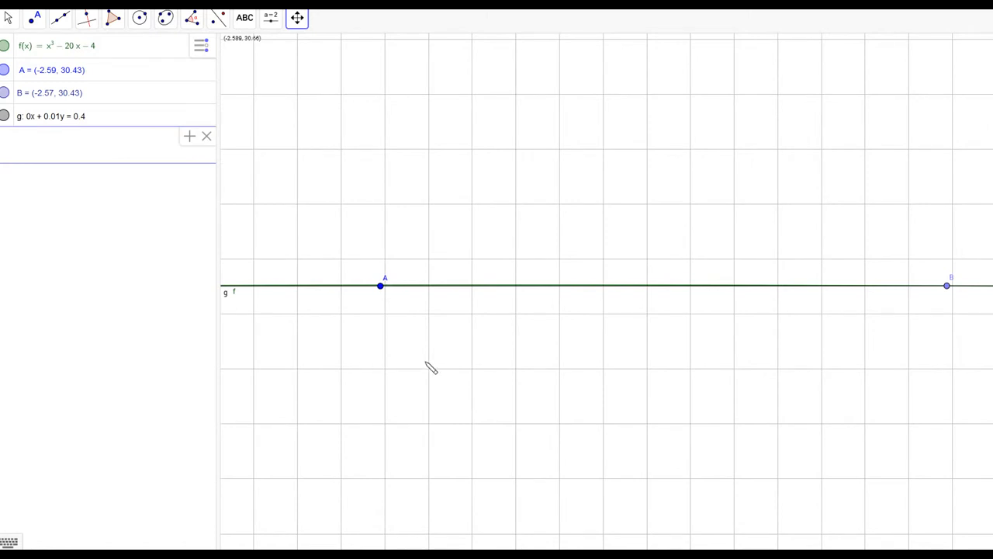
- Hide point B, which overlaps point A at the curve's local maximum
scroll(514, 342, down, 4)
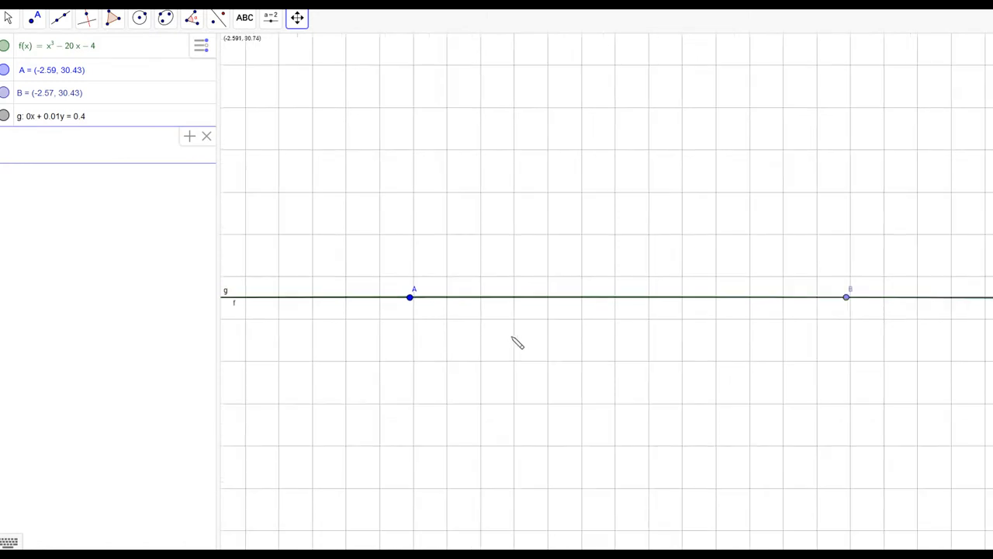
scroll(464, 354, down, 5)
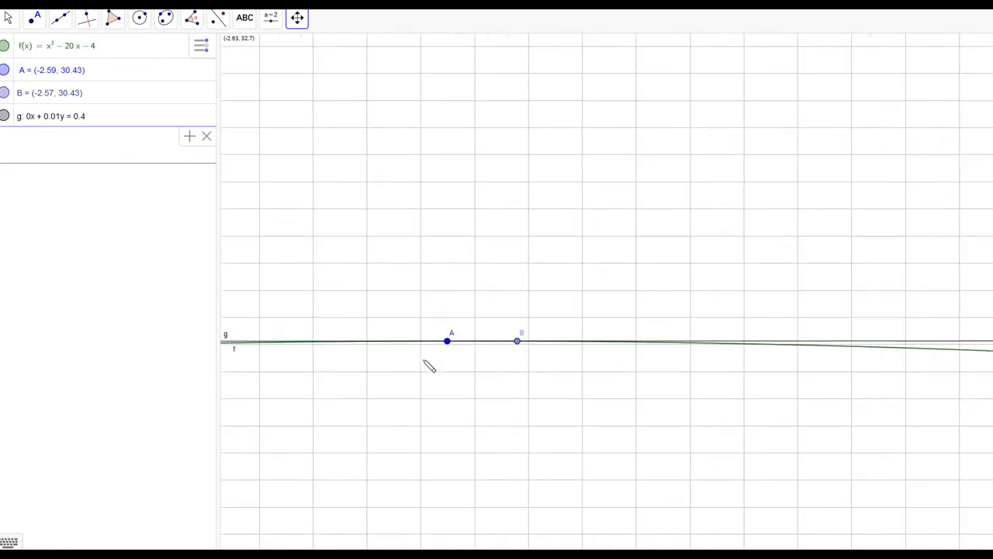
scroll(402, 372, down, 6)
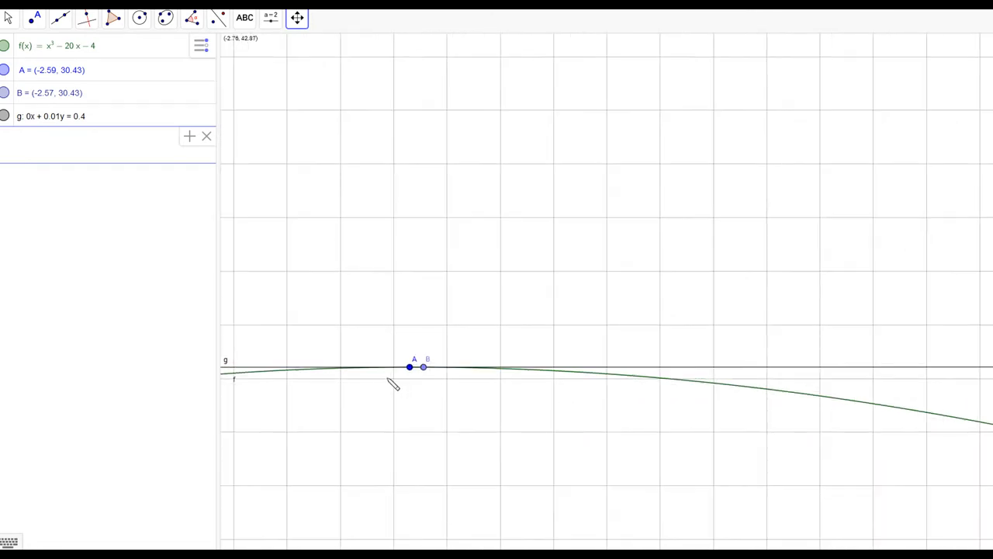
drag(496, 303, 590, 267)
scroll(590, 267, down, 4)
scroll(425, 362, down, 5)
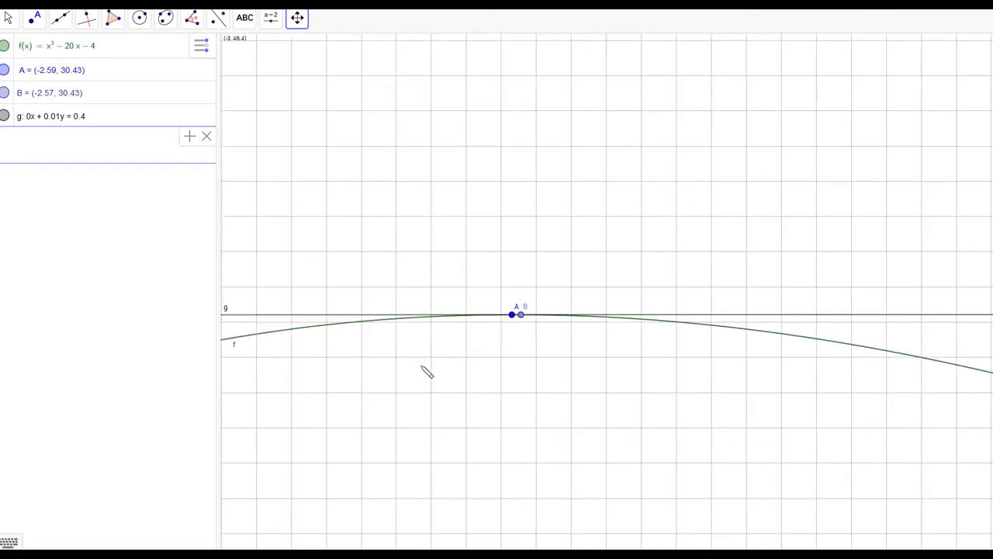
scroll(434, 361, down, 7)
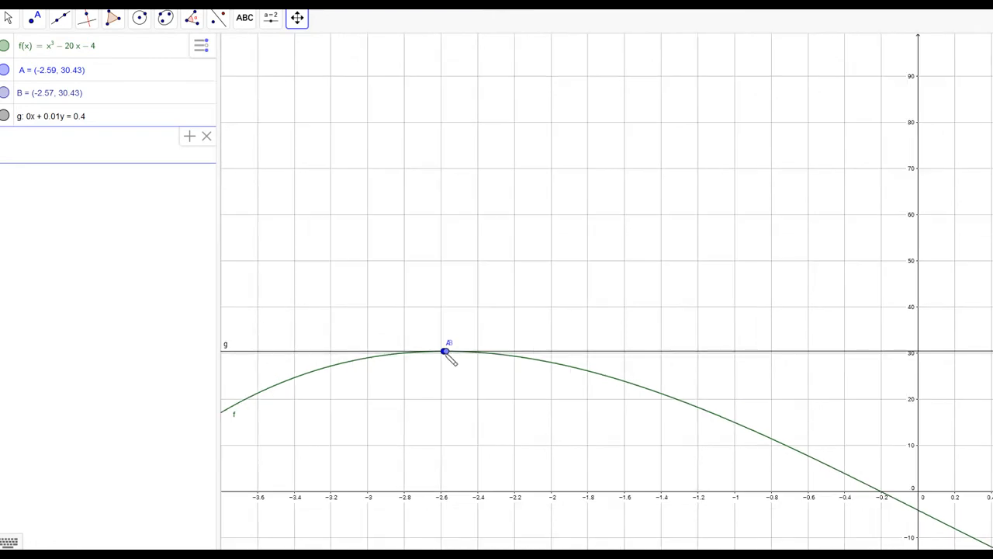
scroll(445, 350, down, 5)
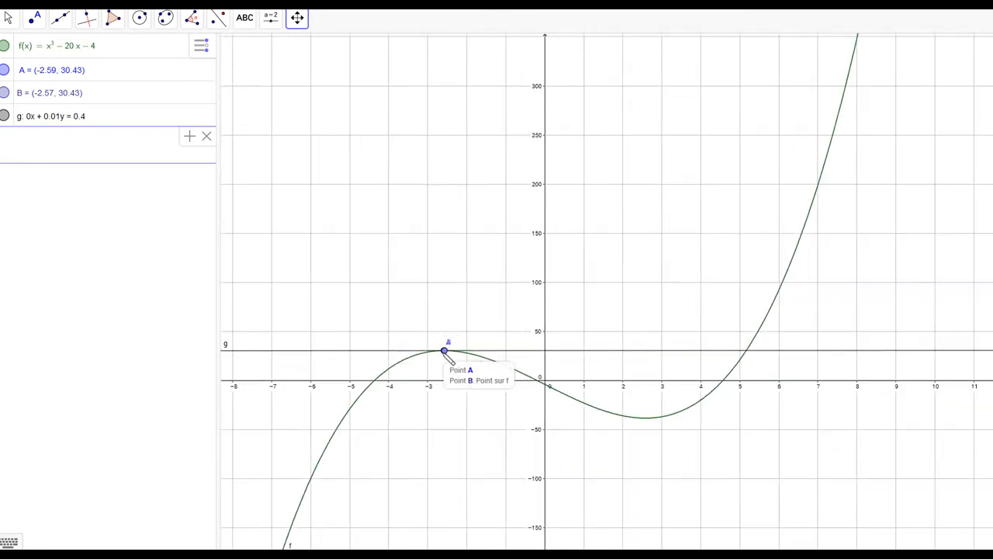
scroll(444, 350, down, 1)
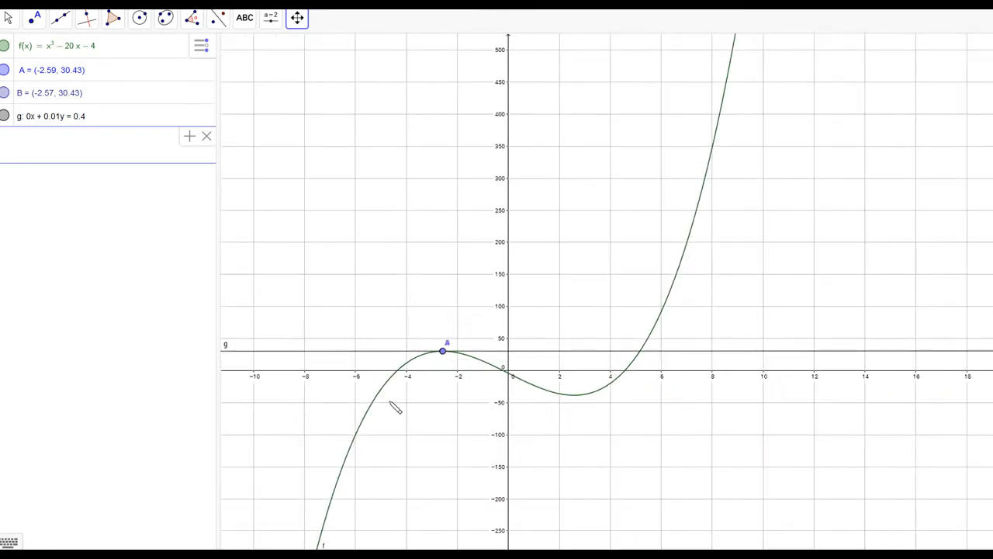
right_click(444, 350)
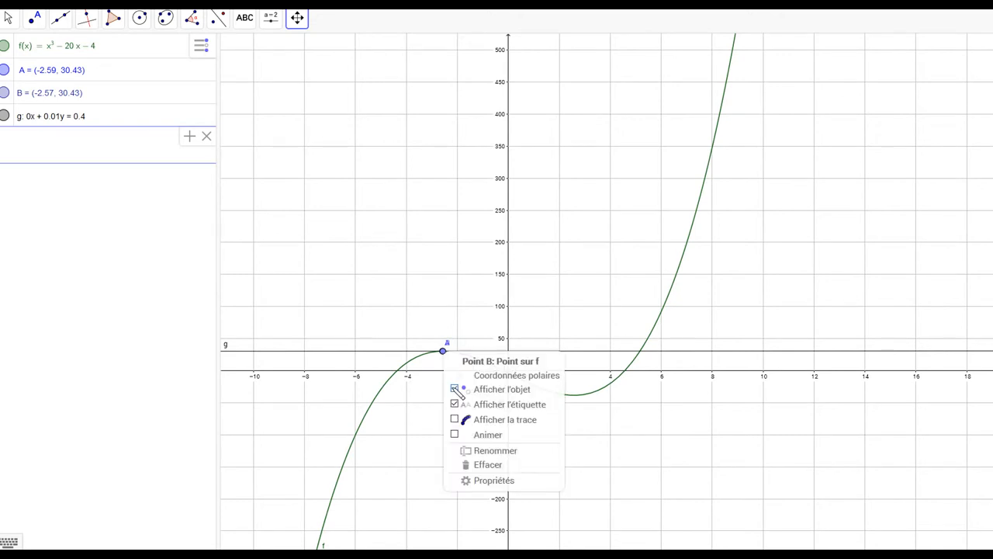
click(453, 388)
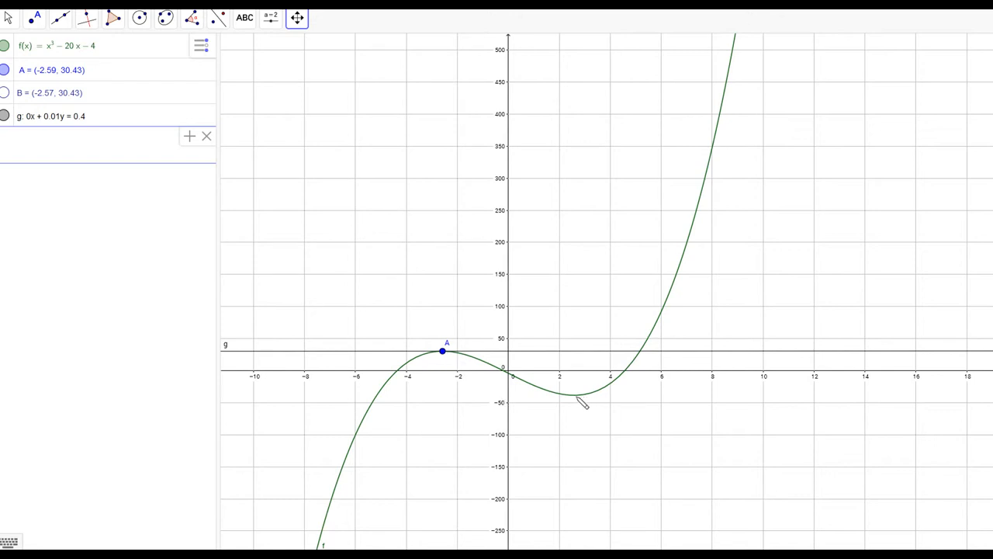
- Place a point on the curve of f near its local minimum, at about (2.59, -38.43)
scroll(582, 400, up, 20)
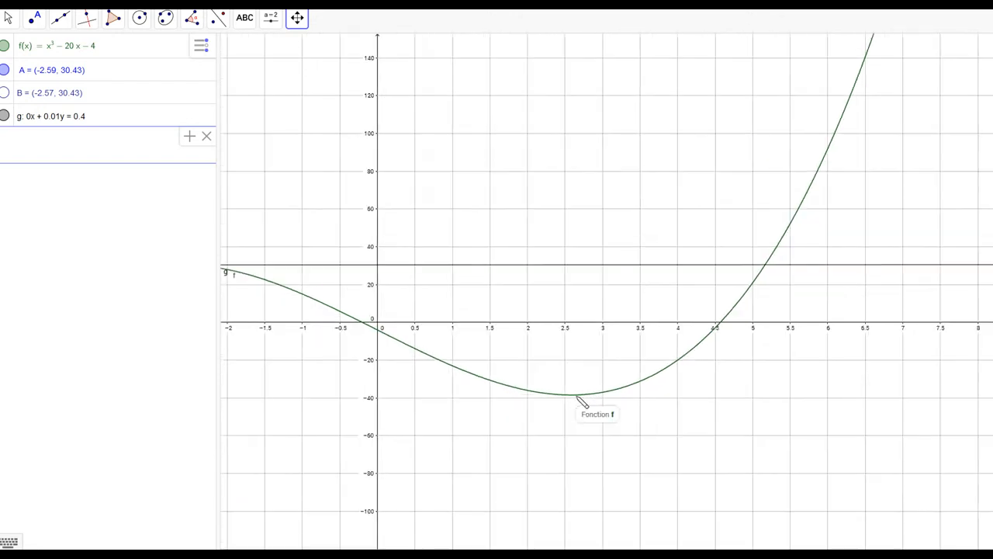
scroll(580, 398, up, 6)
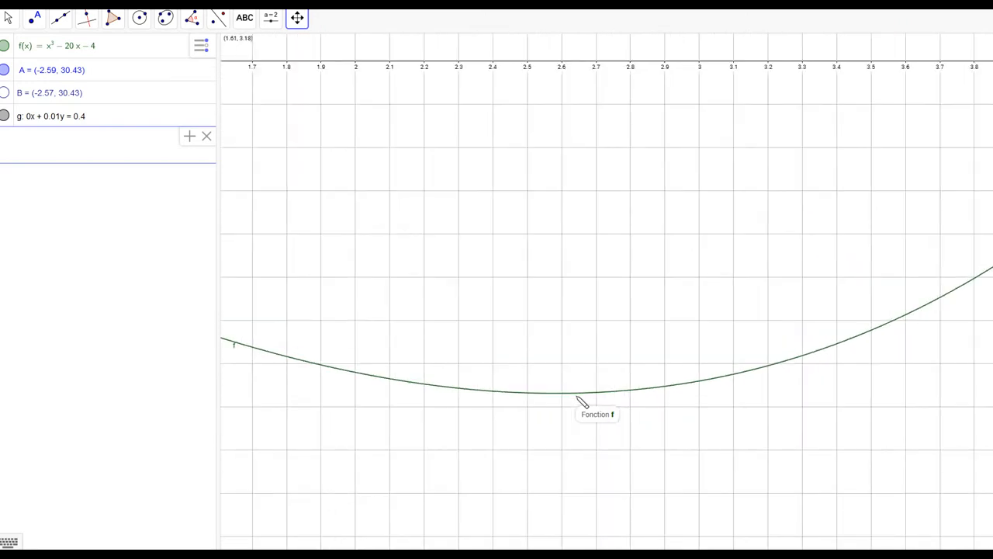
scroll(559, 397, up, 3)
scroll(560, 395, up, 8)
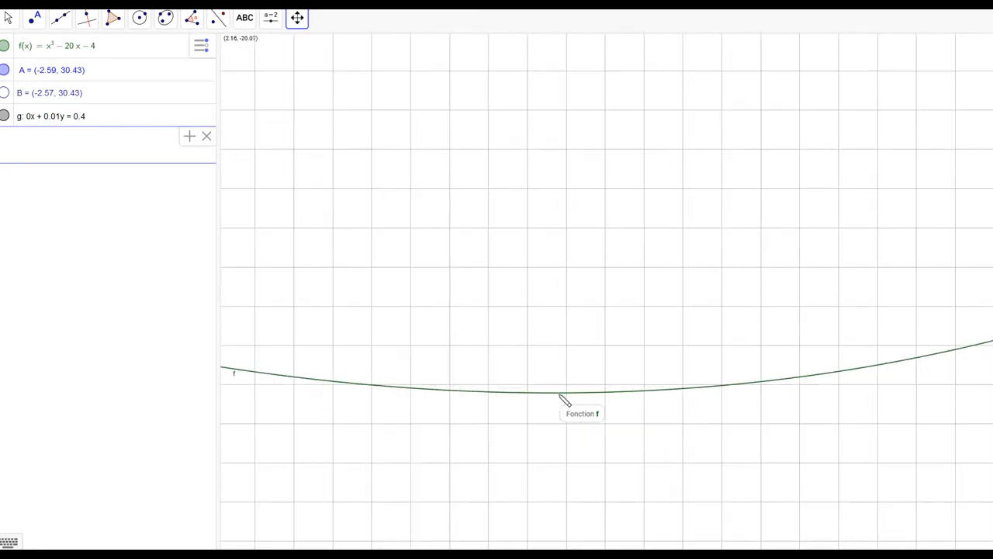
scroll(560, 395, up, 6)
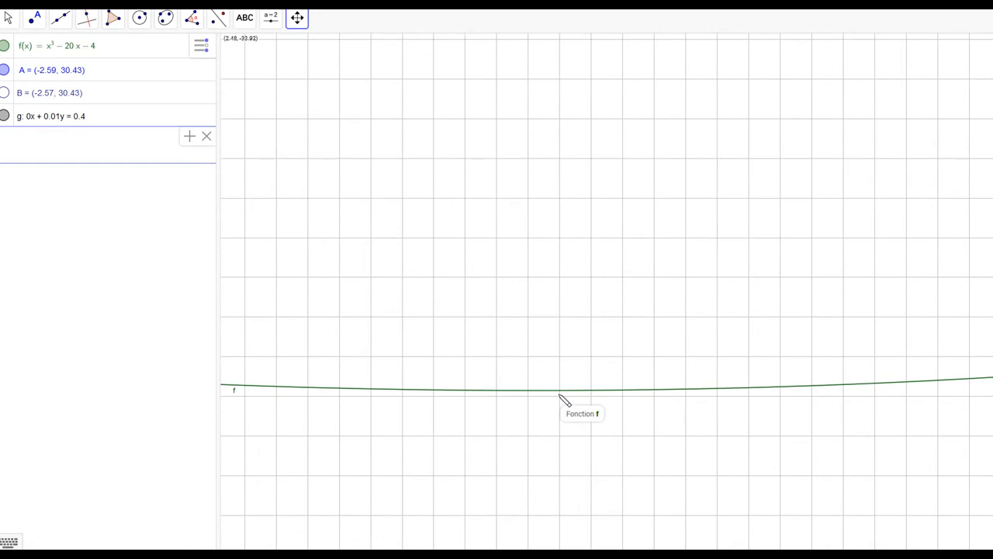
scroll(565, 400, up, 6)
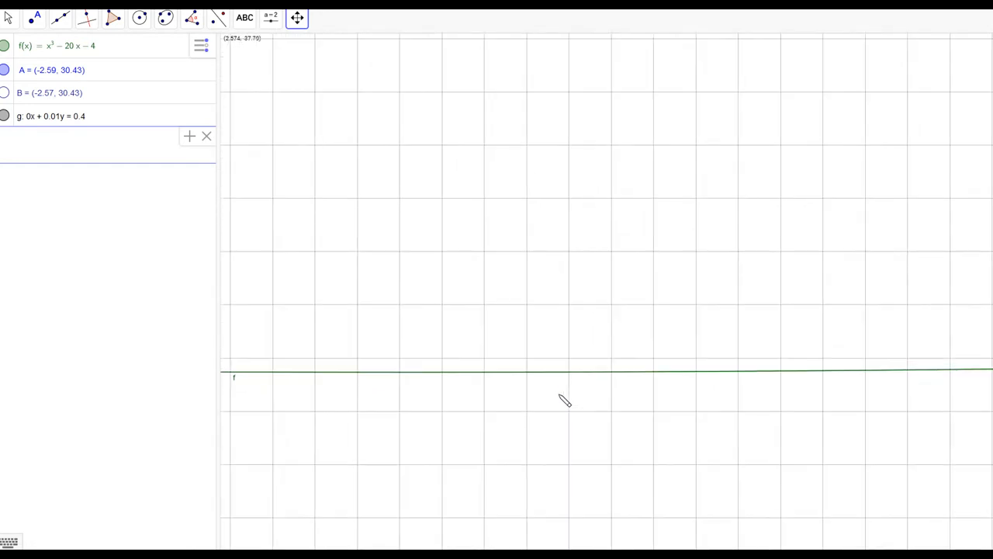
scroll(565, 401, up, 2)
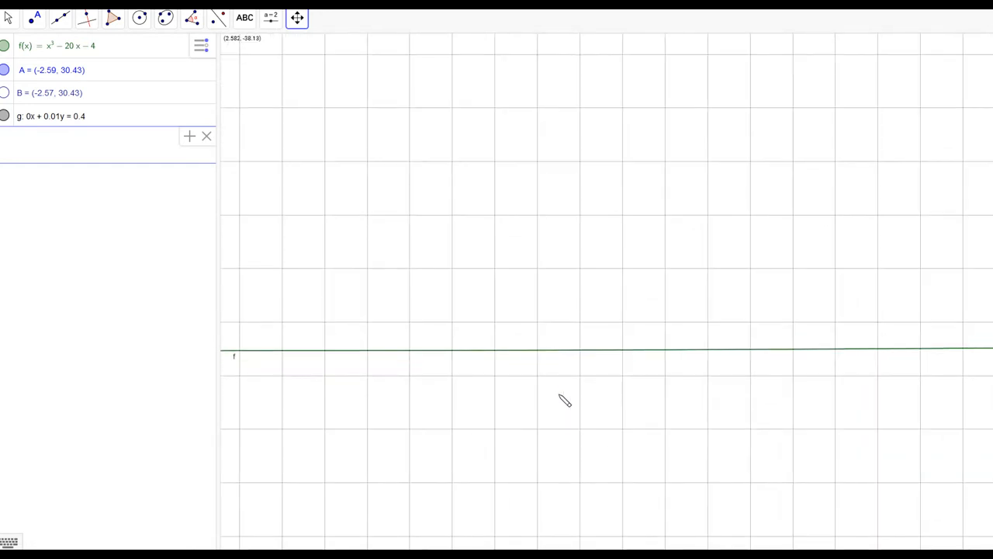
scroll(565, 400, up, 1)
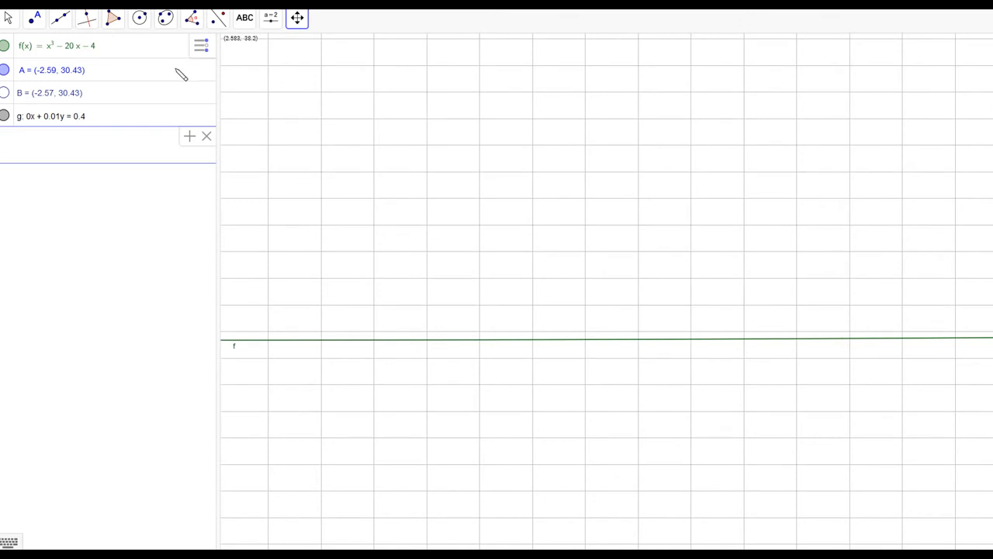
click(39, 22)
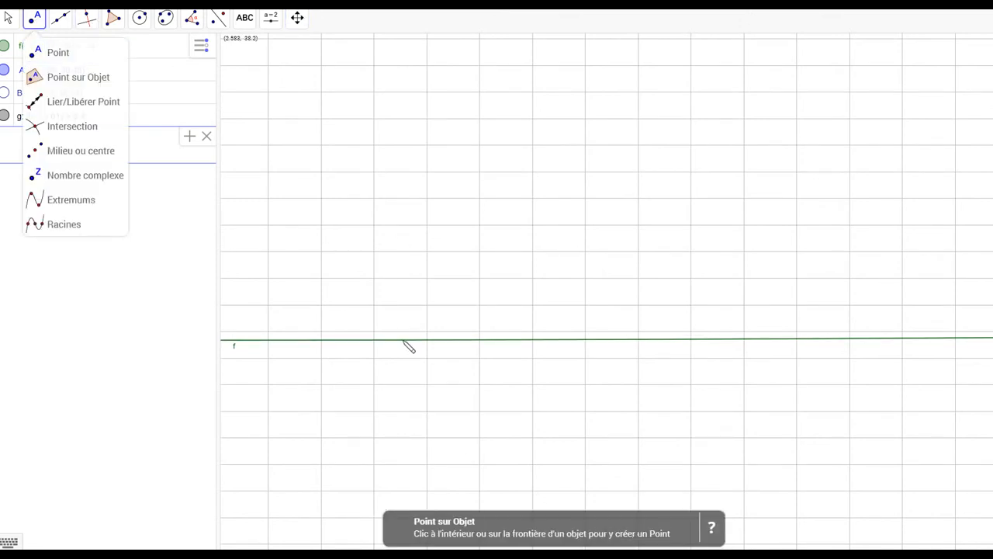
click(377, 341)
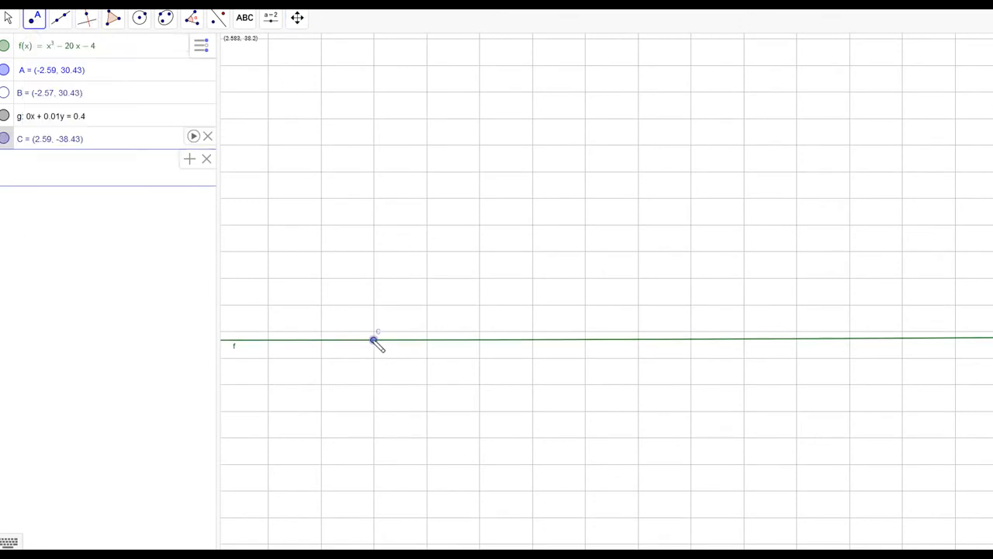
- Place a second point on f just beside C near the local minimum and draw a straight line through both points
click(745, 340)
click(61, 17)
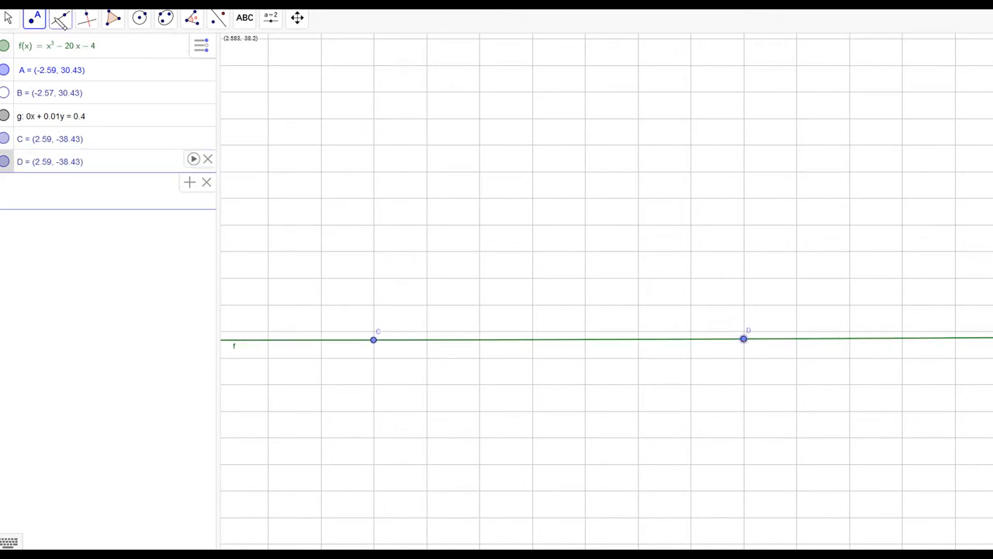
click(374, 340)
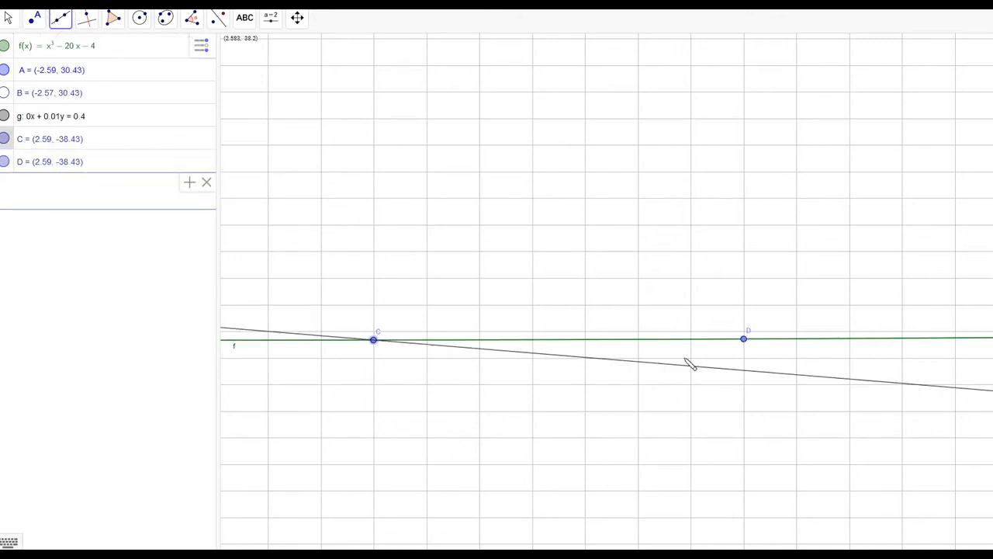
click(744, 341)
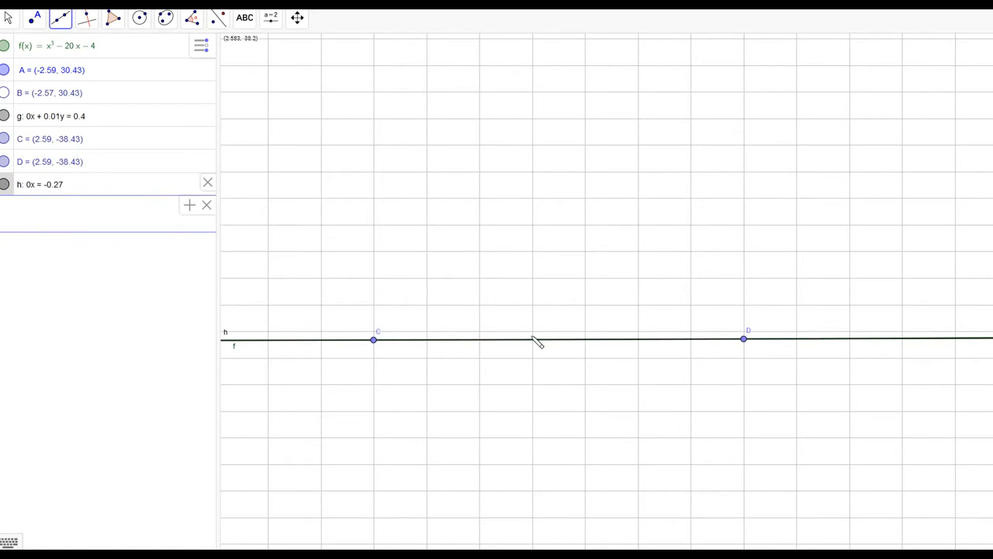
- Place a point on the steep rising branch of f at about (8.08, 361.11)
scroll(535, 341, down, 5)
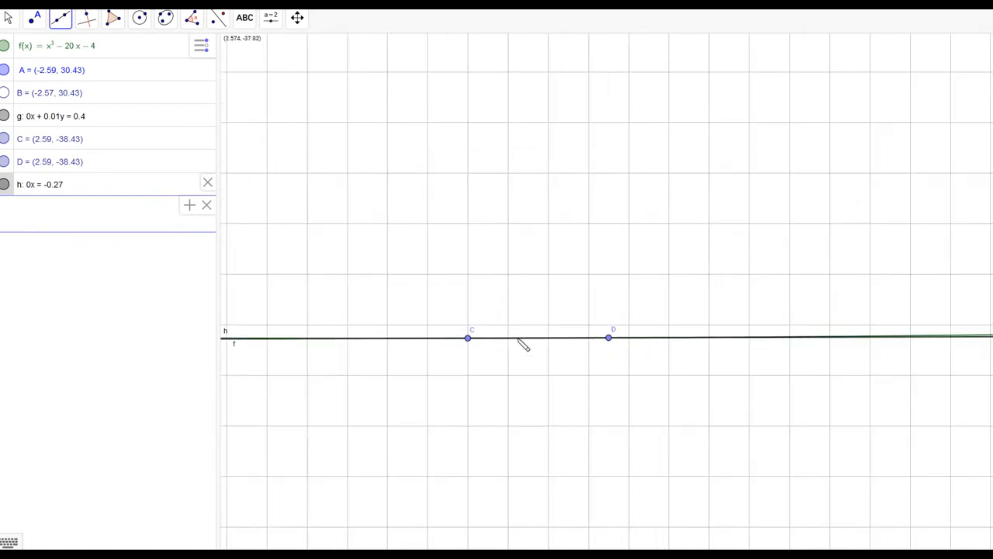
scroll(481, 339, down, 10)
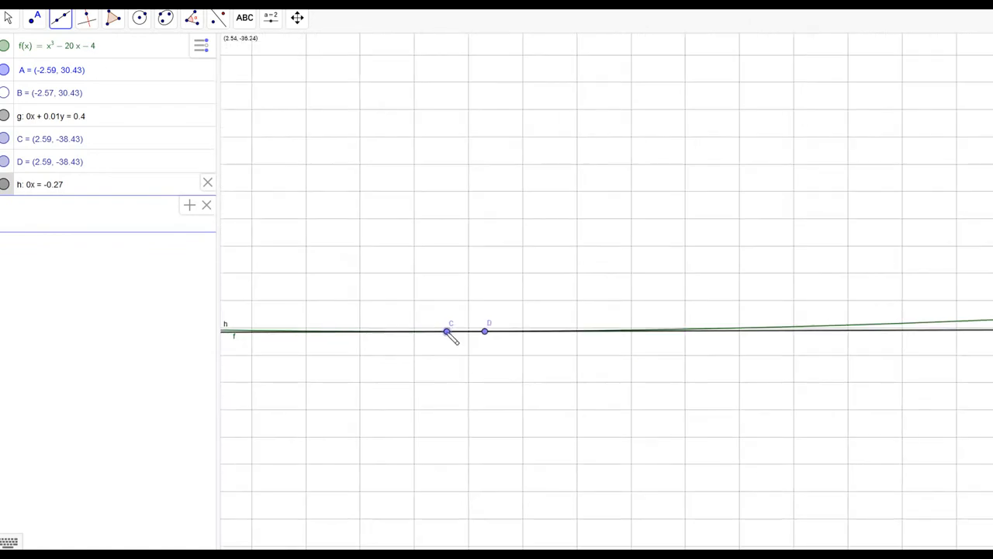
scroll(455, 331, down, 8)
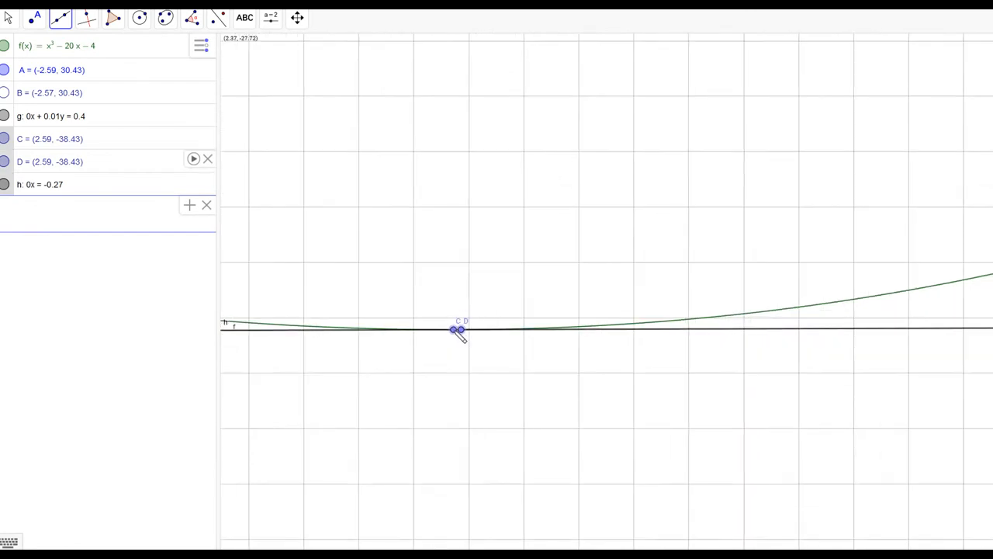
scroll(456, 335, down, 10)
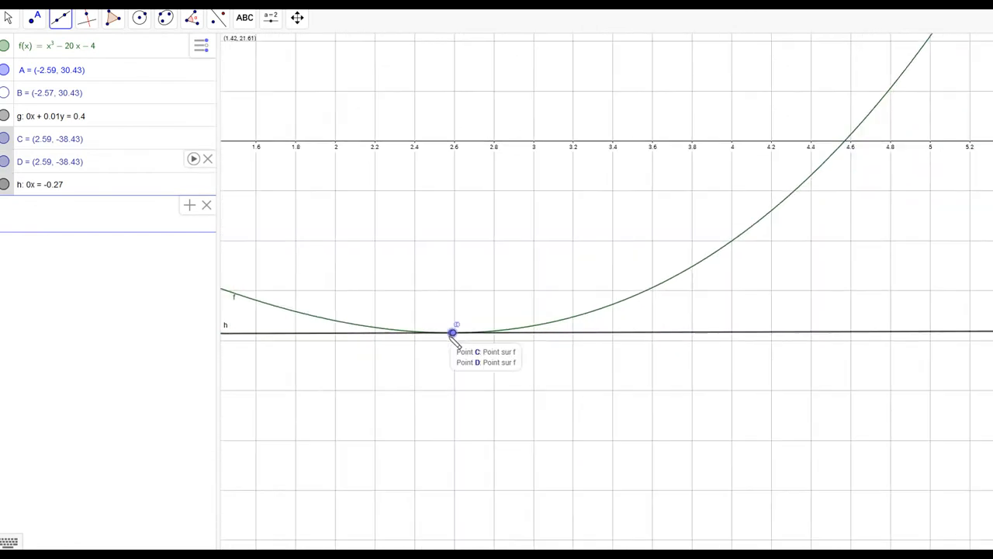
scroll(453, 338, down, 10)
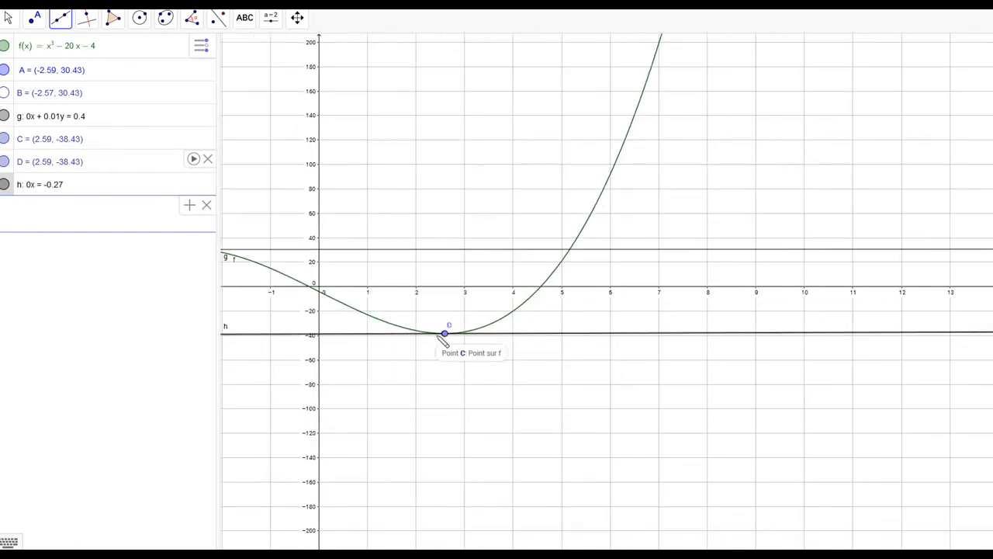
scroll(439, 341, down, 8)
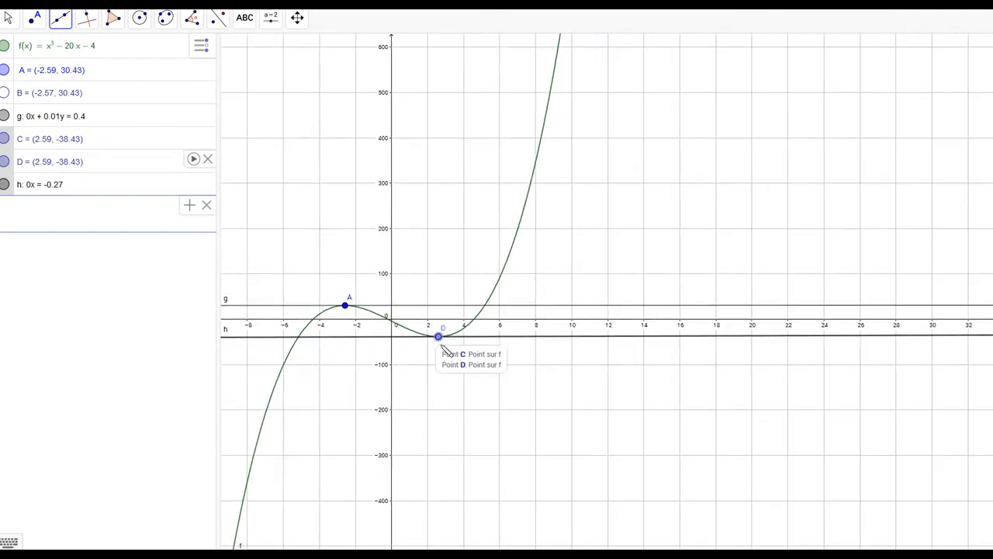
scroll(439, 342, down, 2)
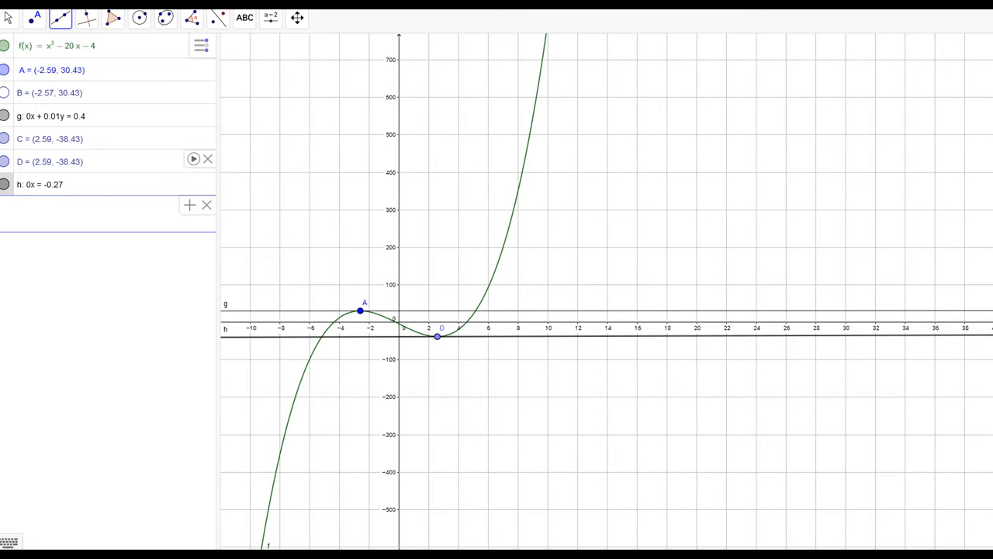
click(34, 17)
click(520, 187)
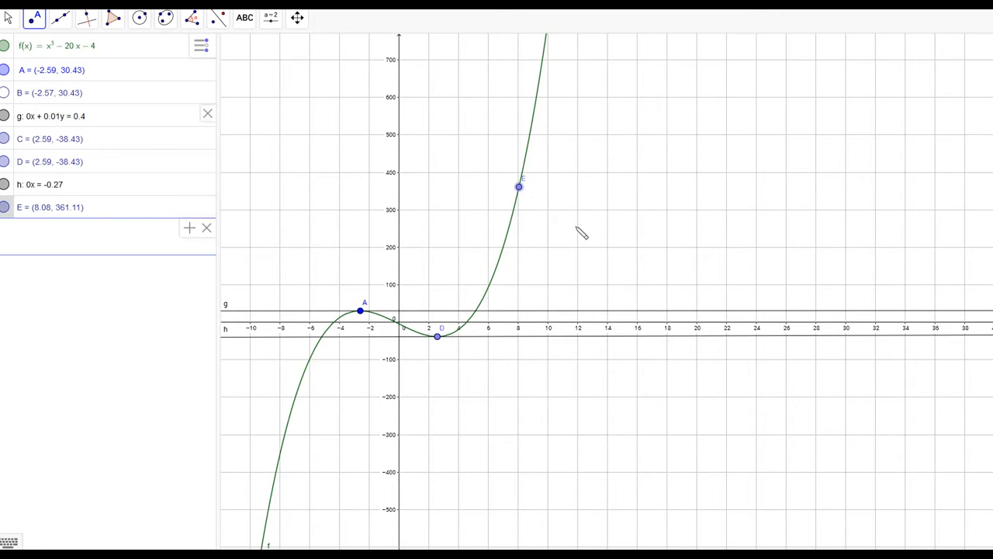
- Draw a straight line through point E and a new point very close to it on f, at about (8.07, 360.29)
scroll(520, 188, up, 6)
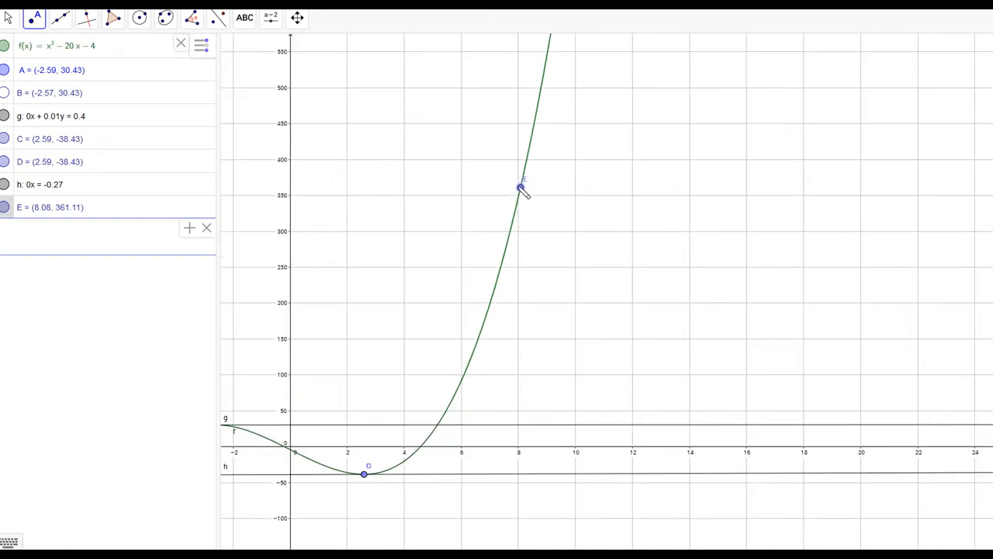
scroll(525, 191, up, 5)
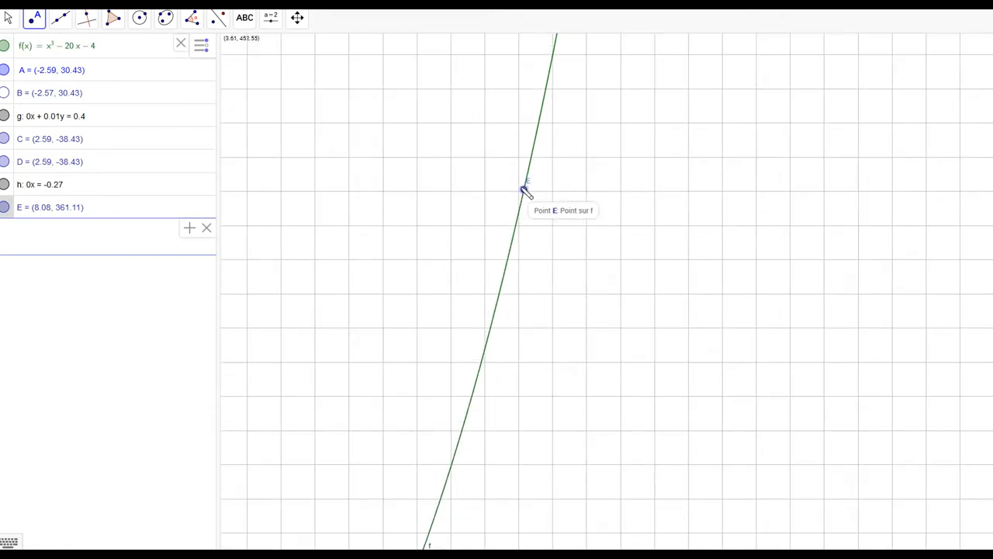
scroll(522, 188, up, 5)
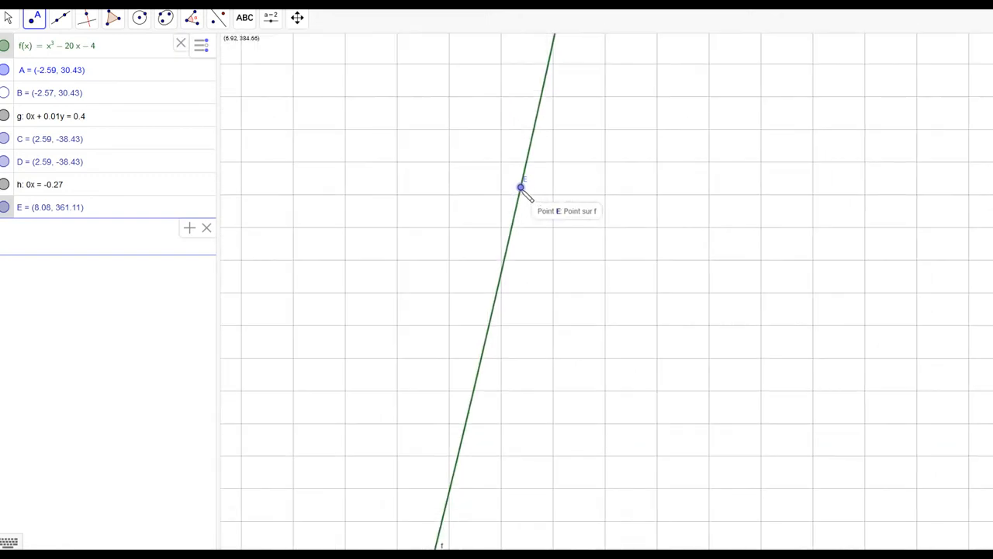
scroll(525, 189, up, 5)
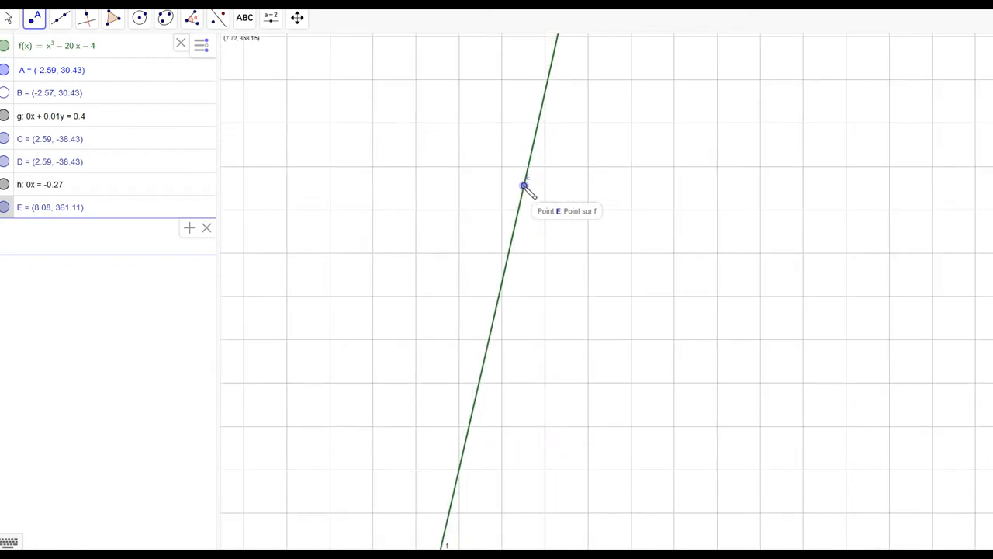
scroll(523, 189, up, 4)
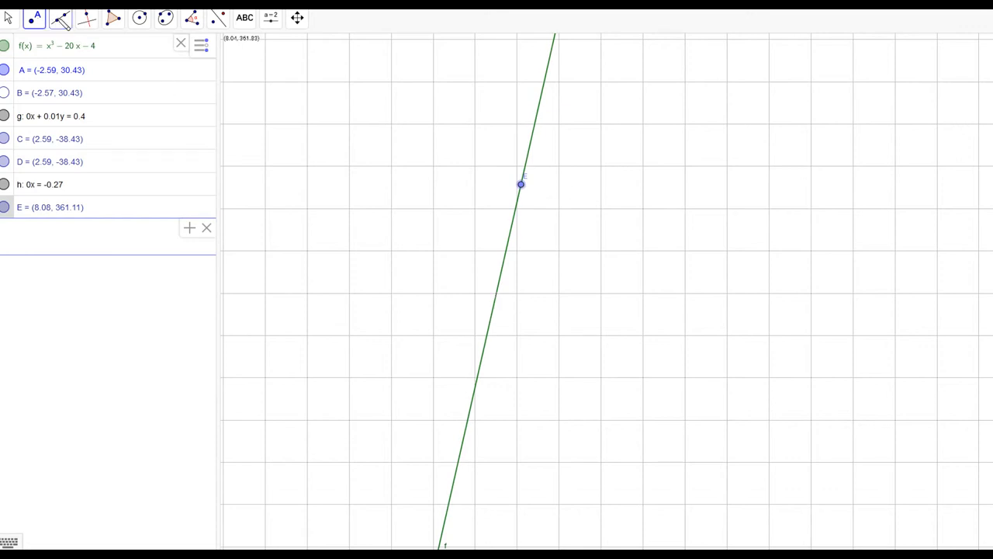
click(60, 17)
click(78, 50)
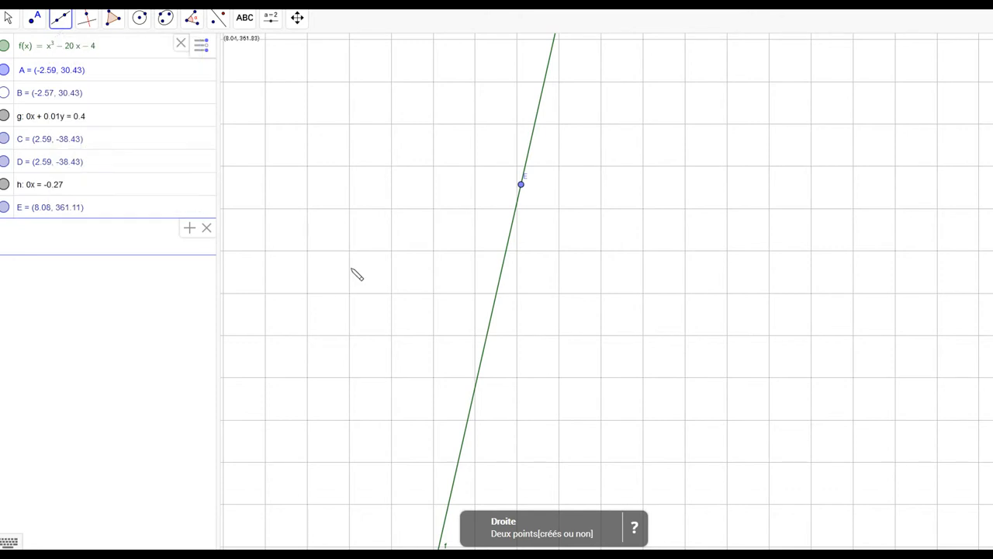
click(482, 360)
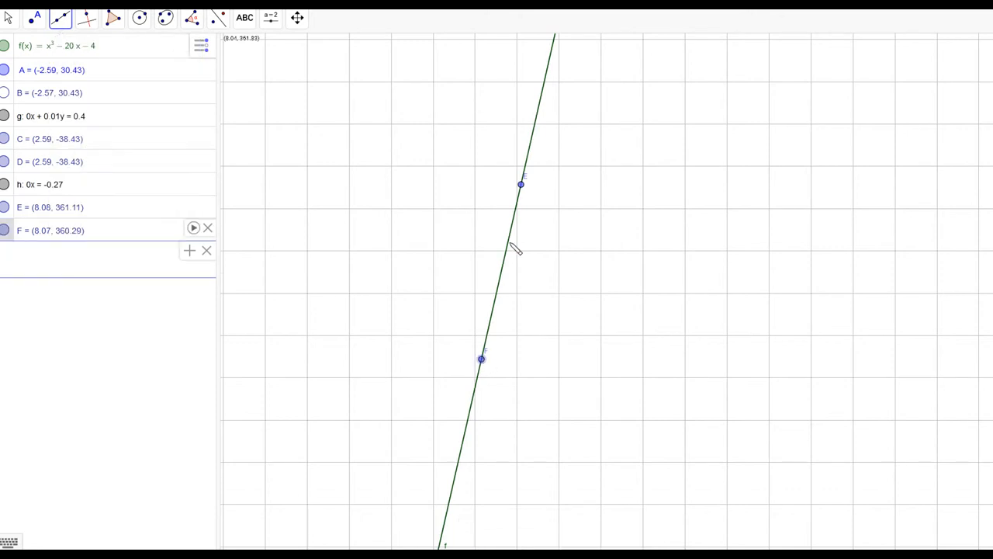
click(521, 184)
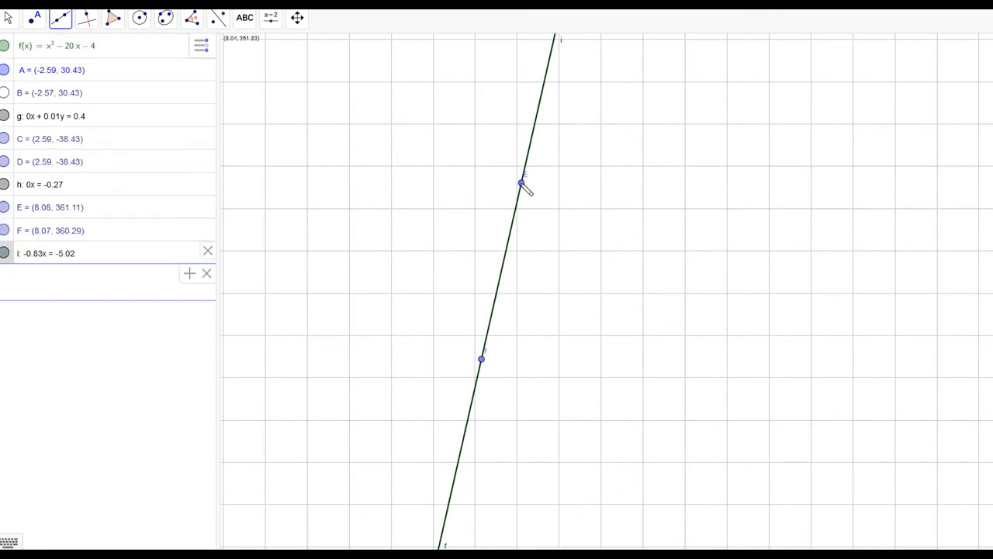
- Change the color of the curve of function f to red
scroll(524, 197, down, 8)
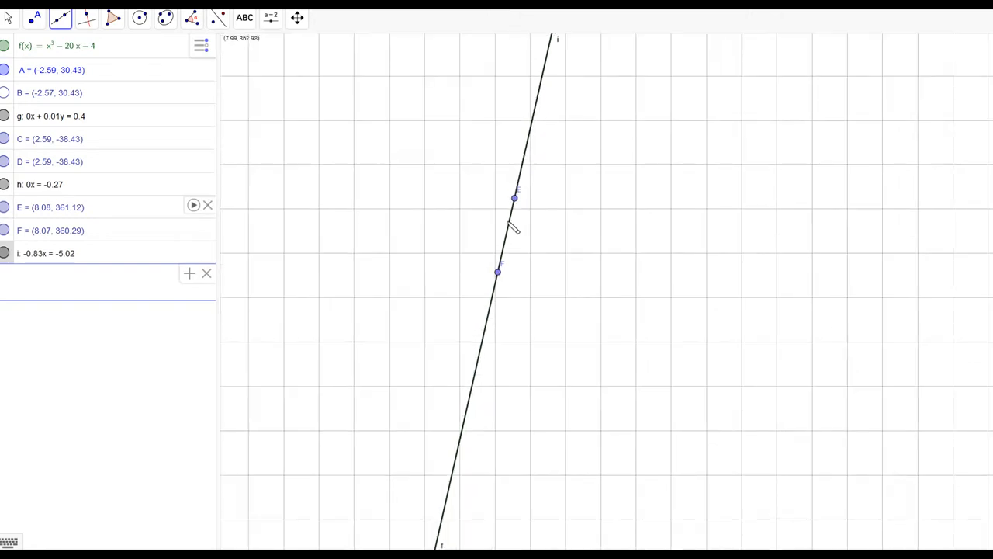
scroll(491, 234, down, 5)
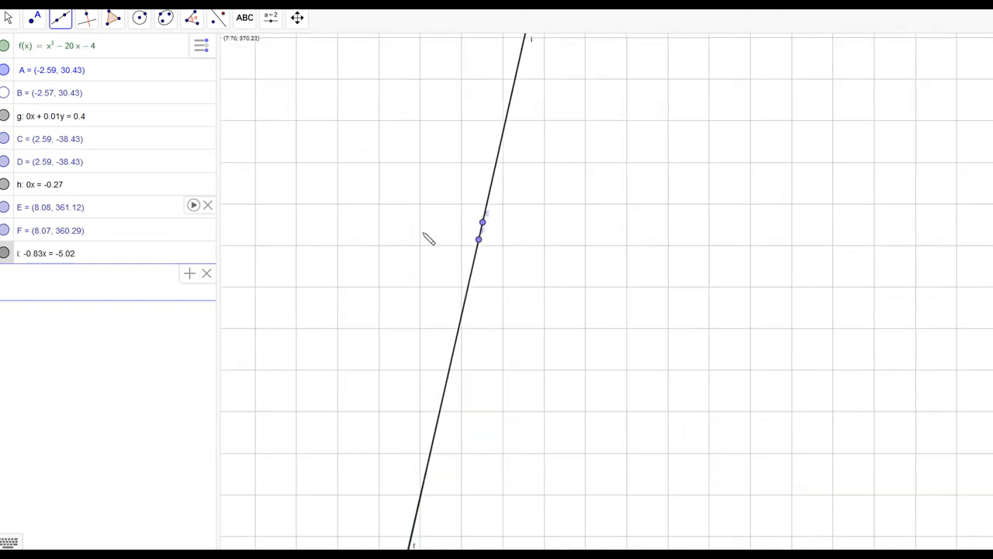
scroll(446, 246, down, 6)
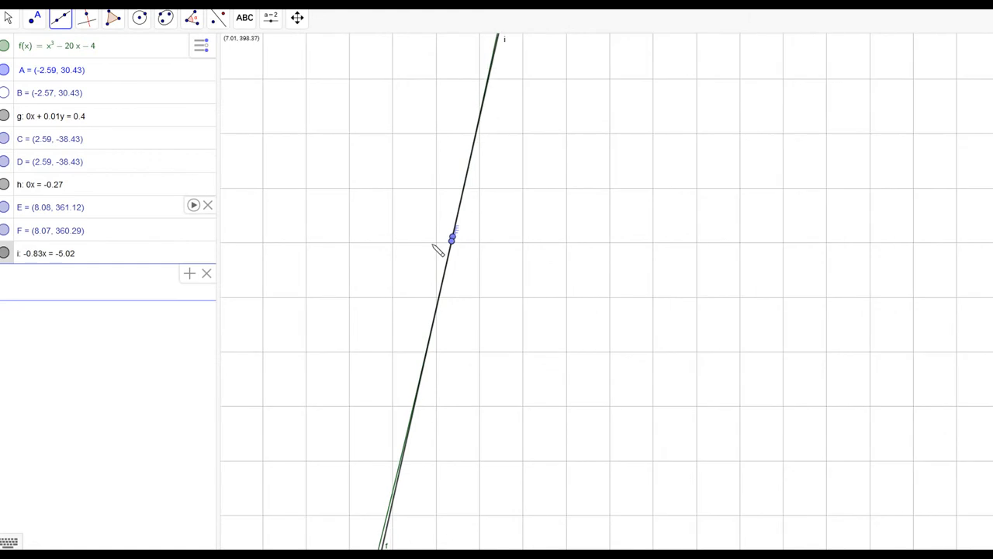
scroll(408, 247, down, 8)
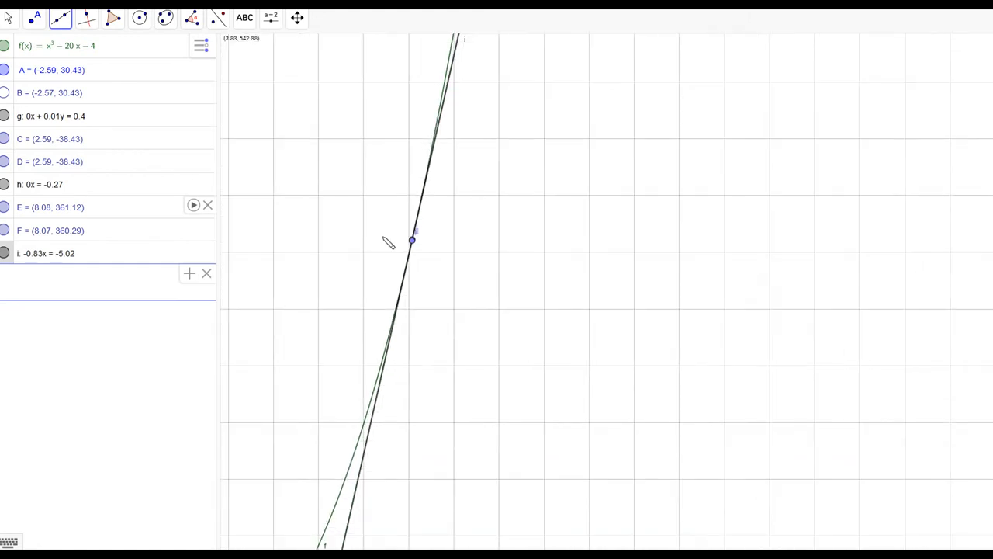
click(297, 17)
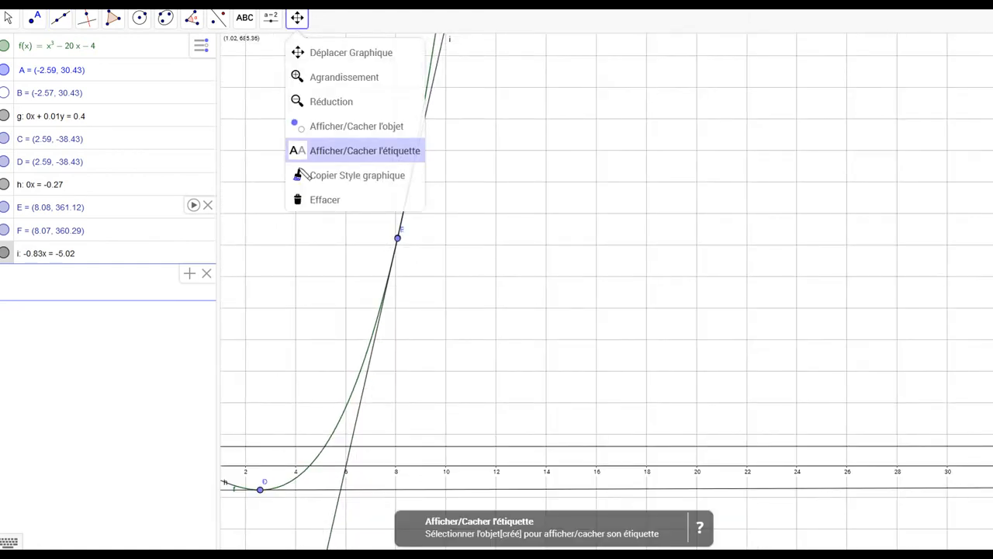
scroll(470, 193, down, 8)
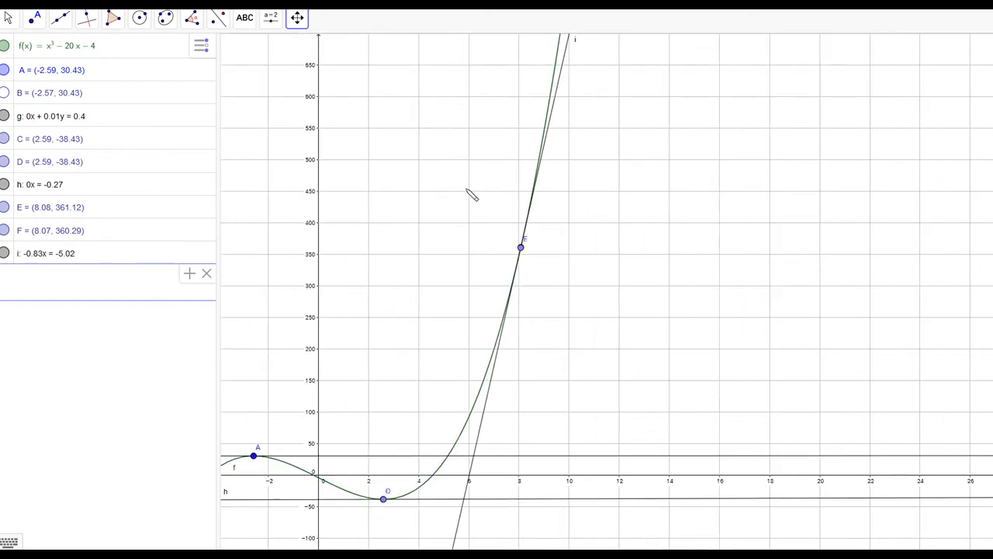
scroll(512, 213, down, 8)
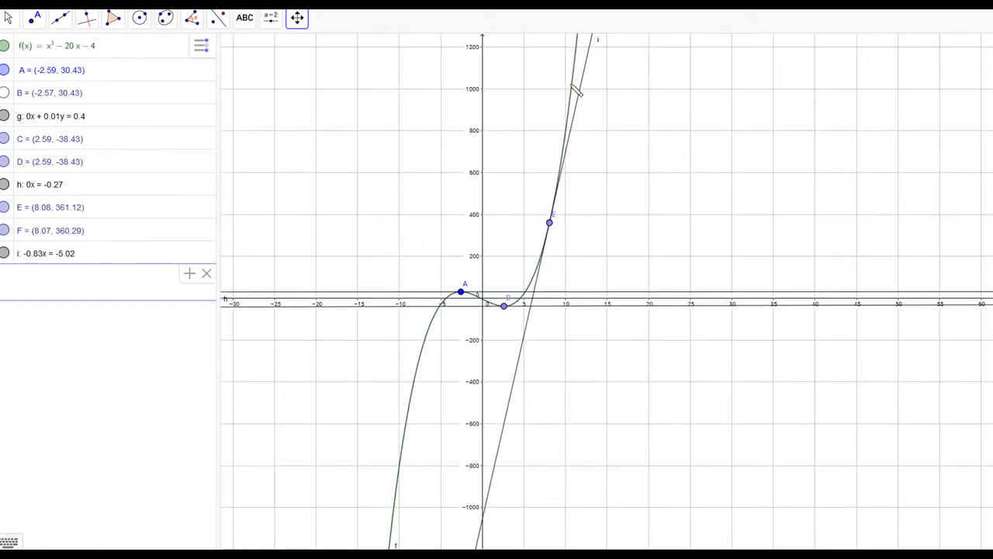
right_click(575, 84)
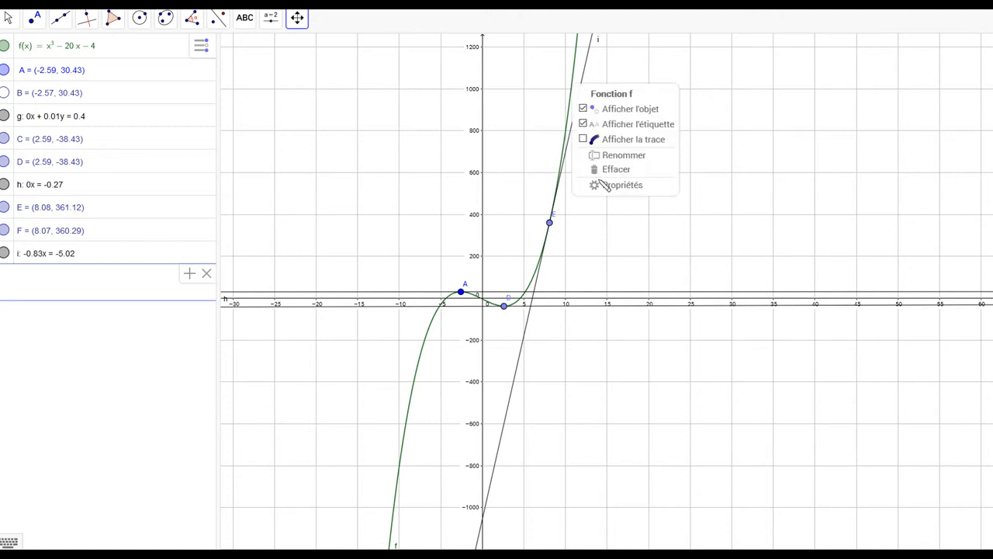
click(612, 187)
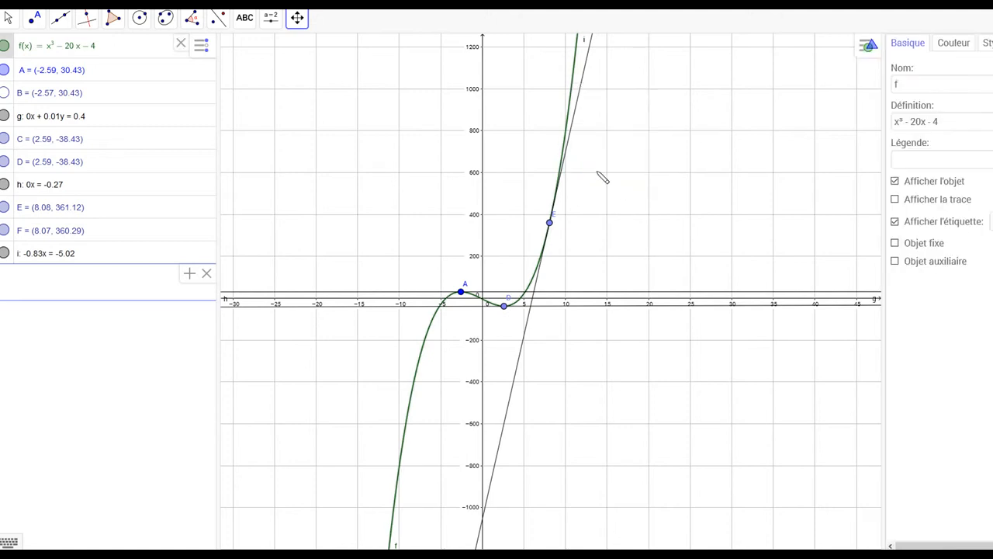
click(957, 44)
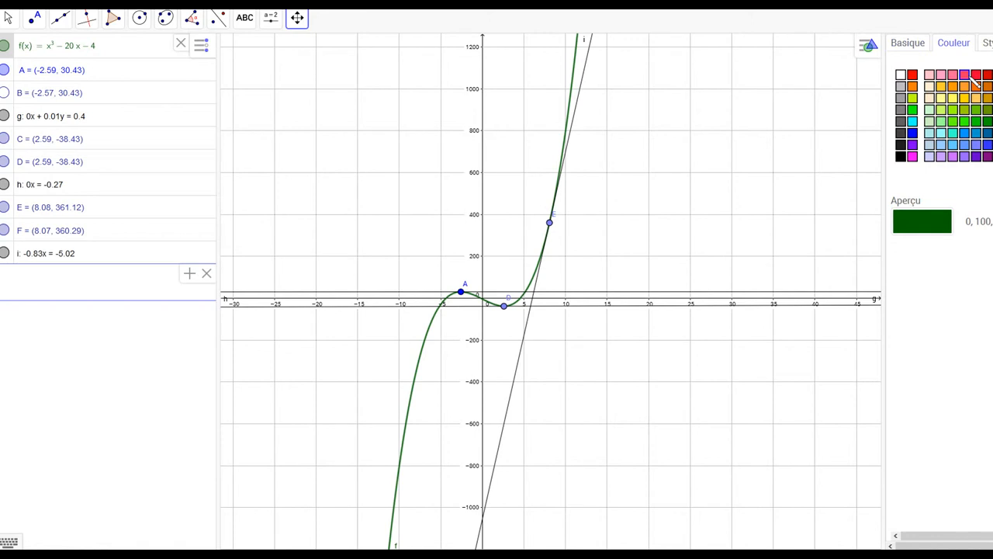
click(981, 75)
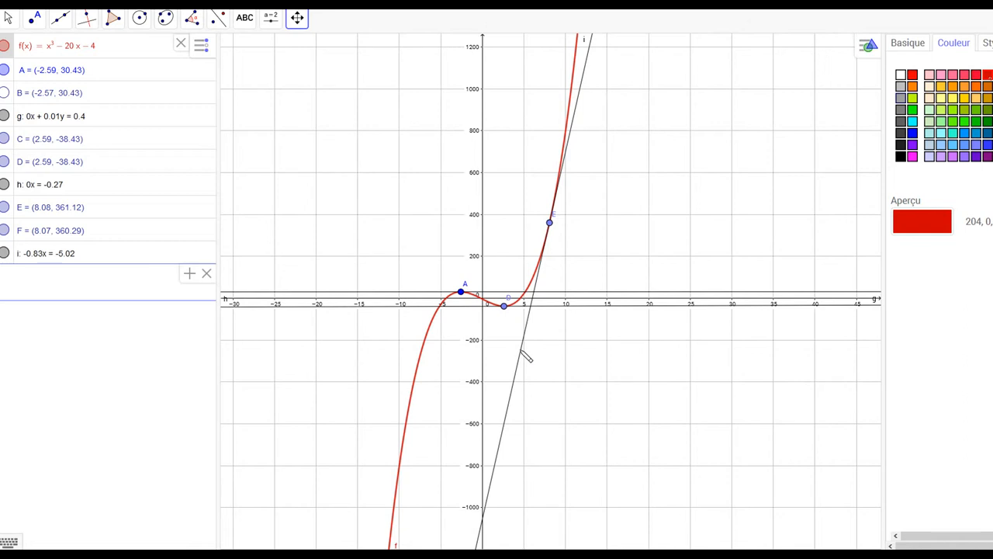
- Examine the lower branch of f close up around x = -10 to judge how straight the curve looks locally
scroll(624, 350, down, 4)
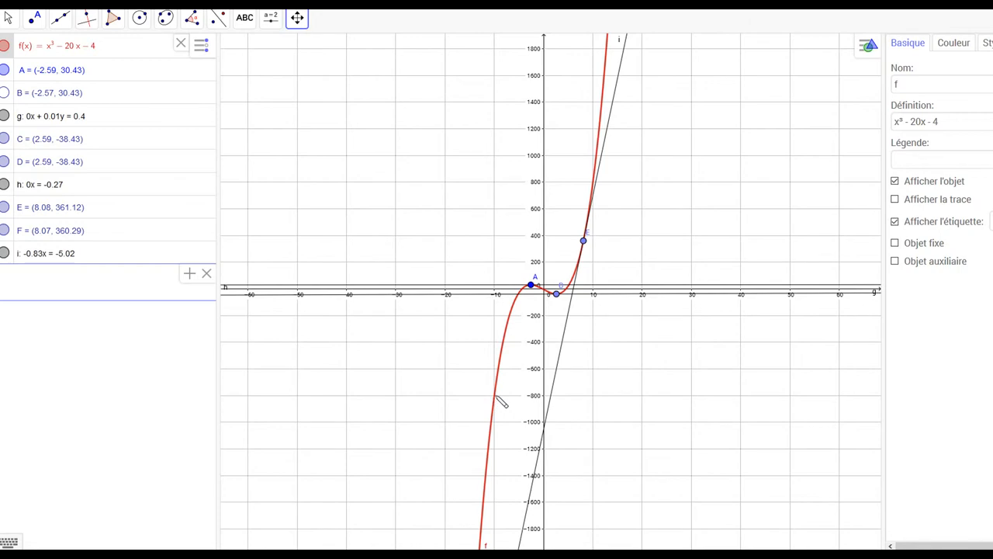
scroll(501, 401, up, 10)
scroll(501, 402, up, 6)
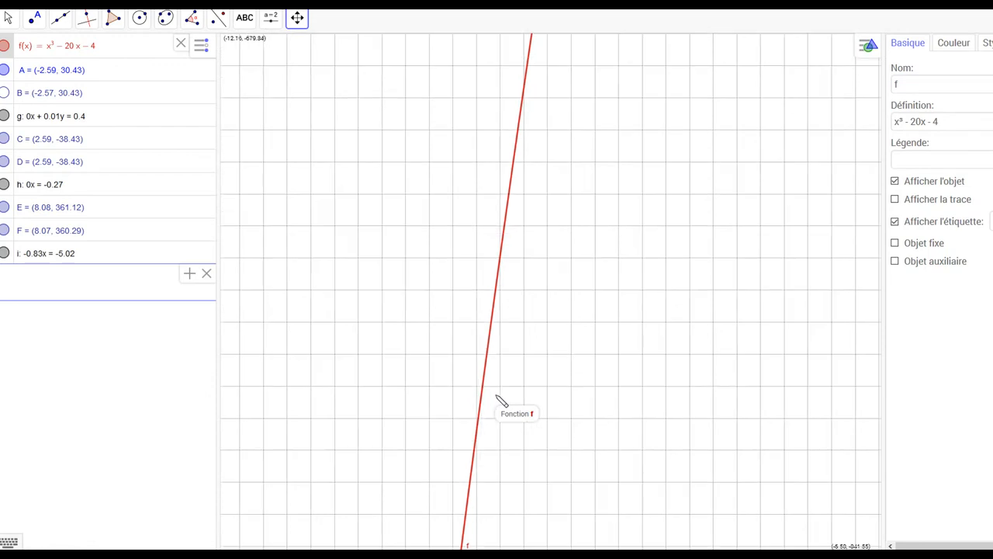
scroll(487, 396, up, 3)
scroll(484, 393, up, 5)
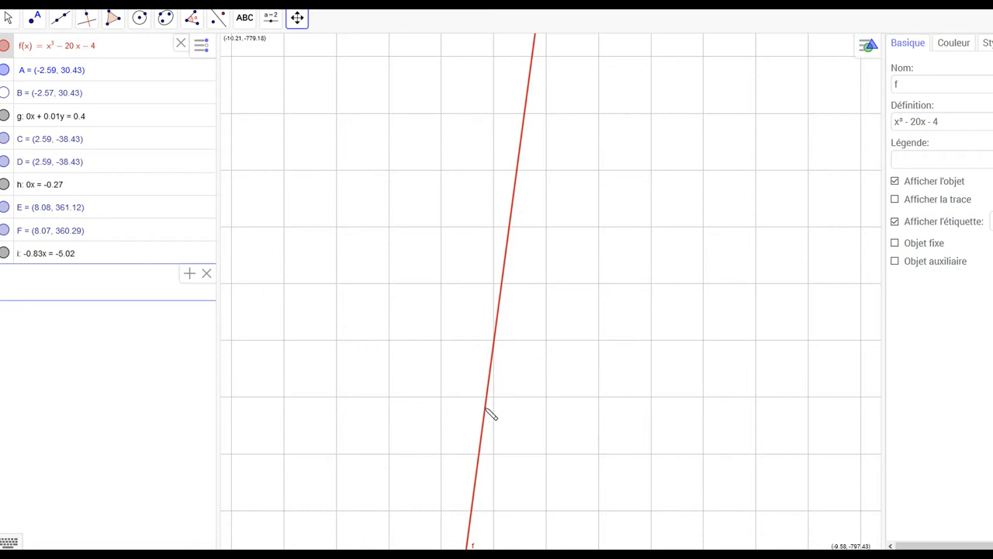
scroll(489, 403, up, 2)
scroll(489, 402, down, 5)
scroll(490, 383, up, 2)
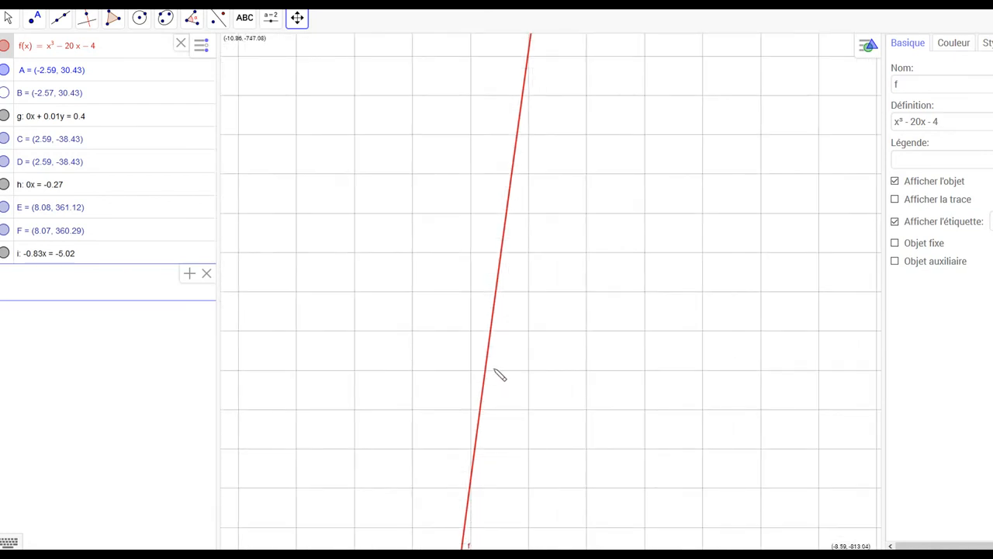
scroll(494, 363, up, 3)
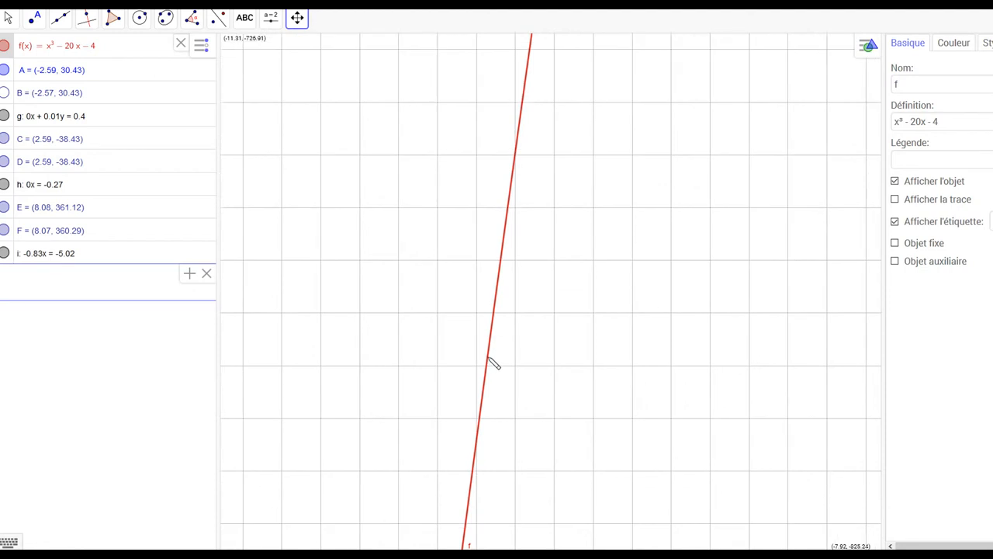
scroll(486, 363, up, 2)
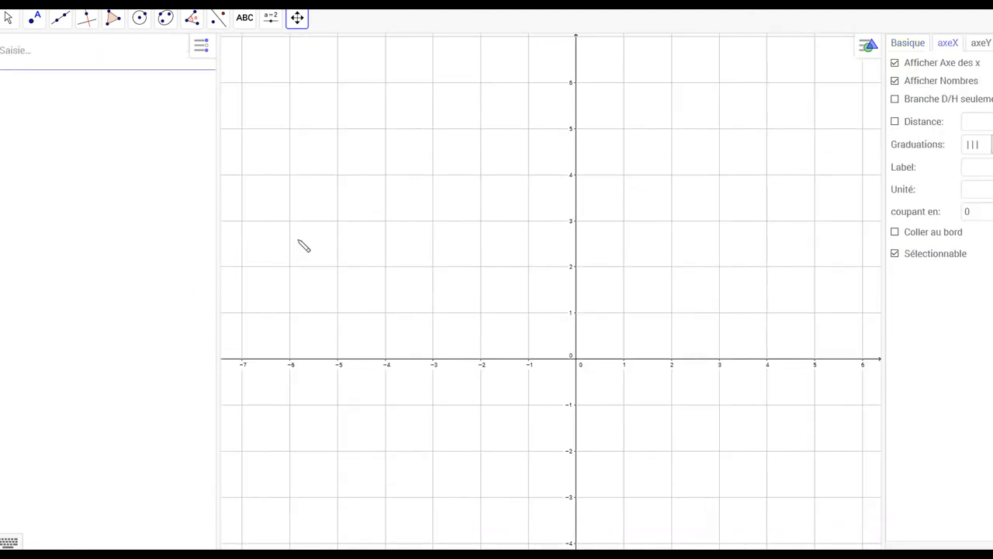
- Plot the function x^2 and place a point on its curve at (1, 1)
click(20, 56)
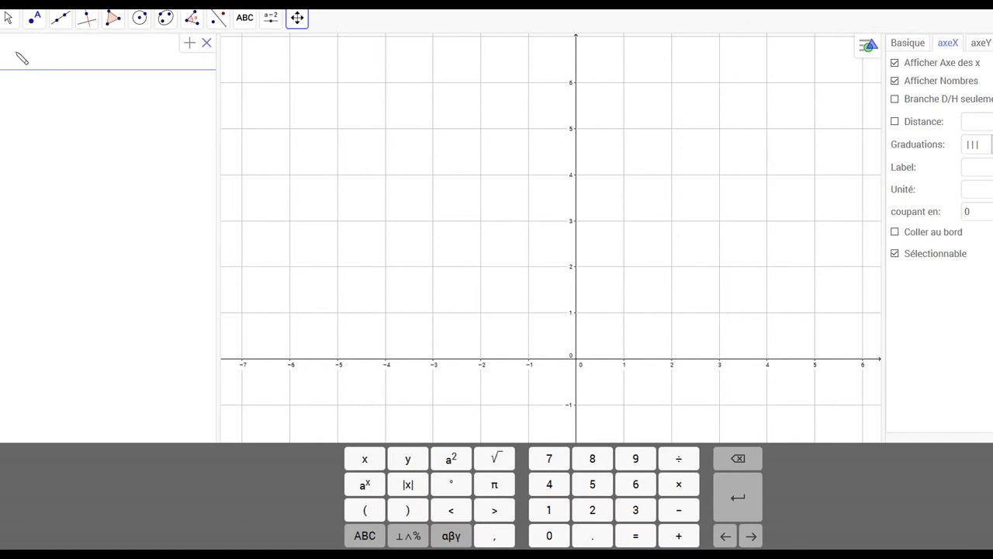
text(x)
text(^2)
key(Return)
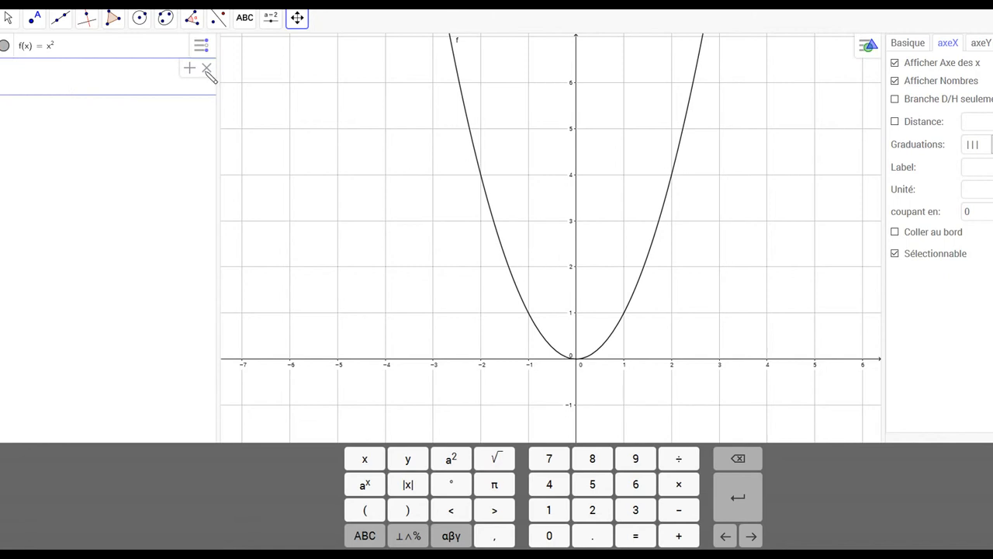
click(35, 22)
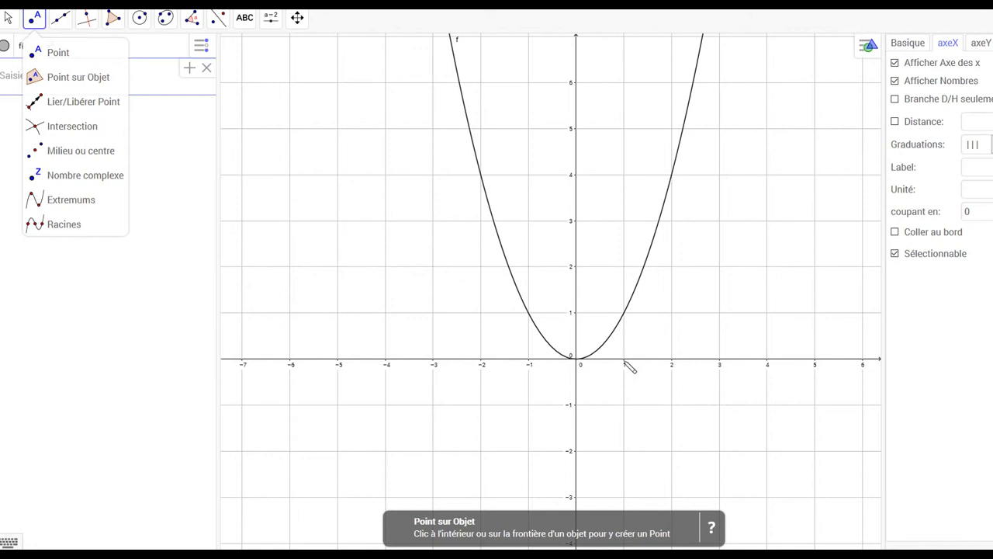
click(624, 314)
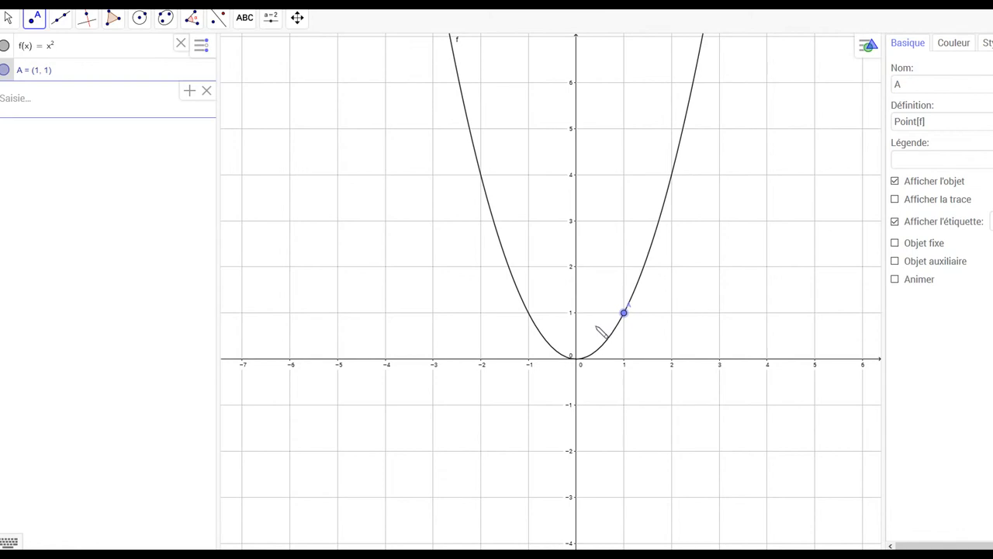
- Draw a straight line through point A and a new point close to it on the parabola, at about (0.97, 0.94)
scroll(625, 315, up, 10)
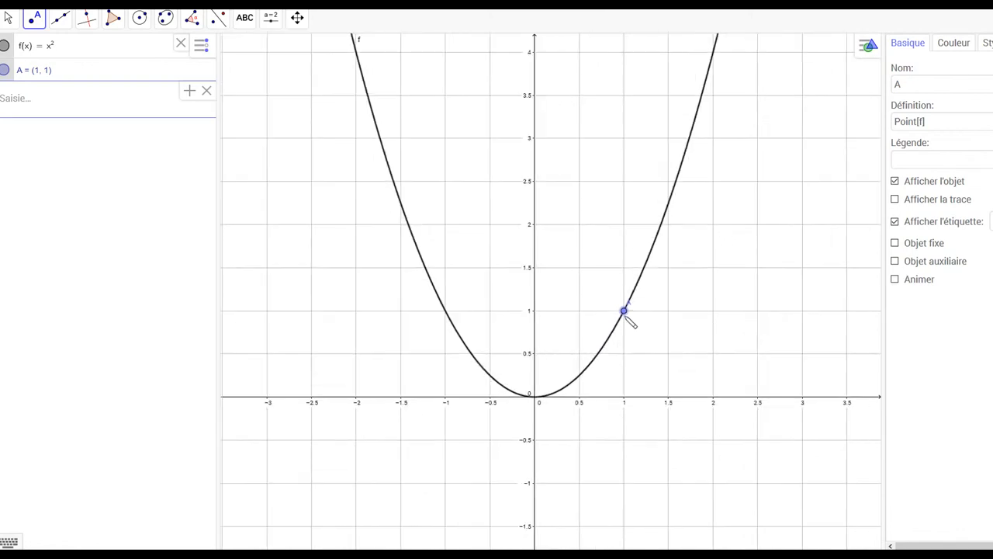
scroll(620, 308, up, 10)
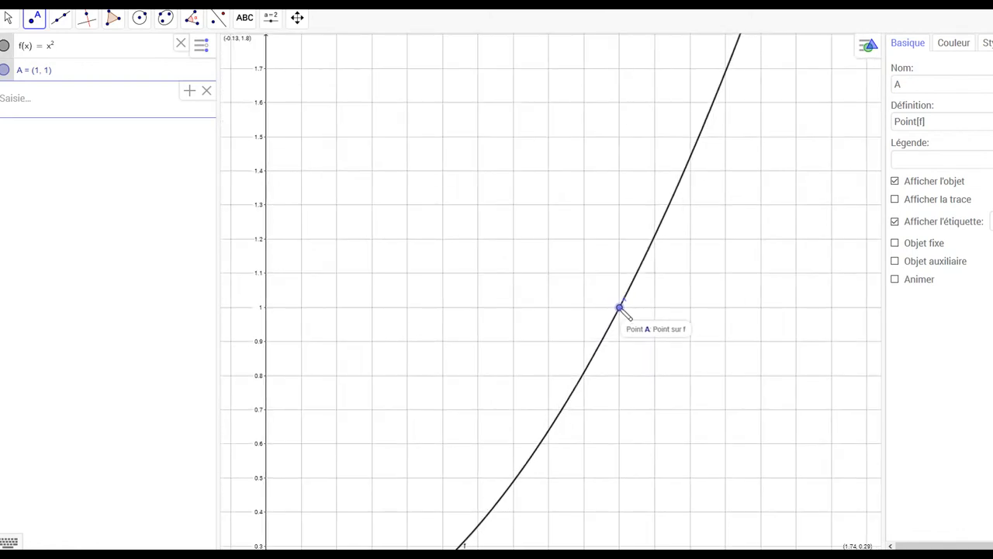
scroll(621, 308, up, 5)
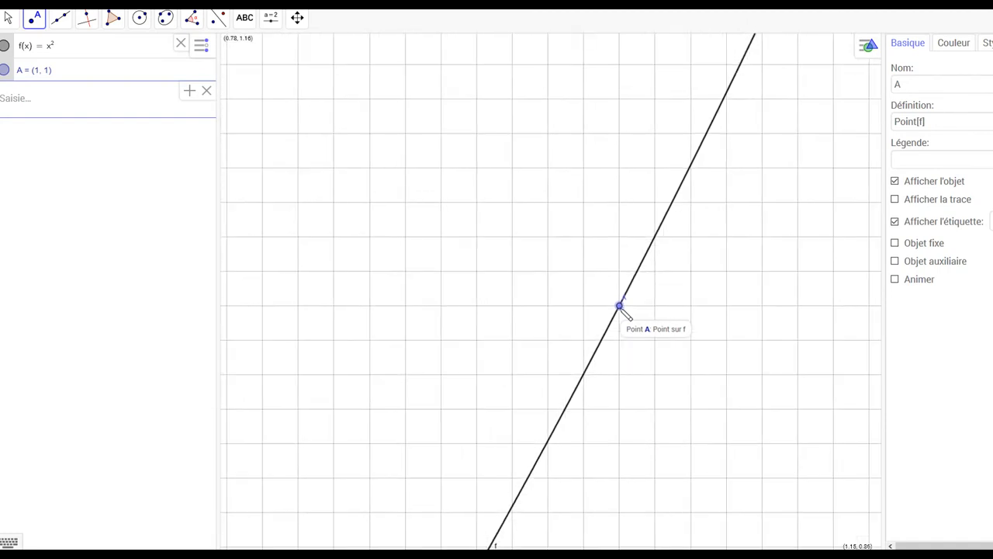
click(69, 20)
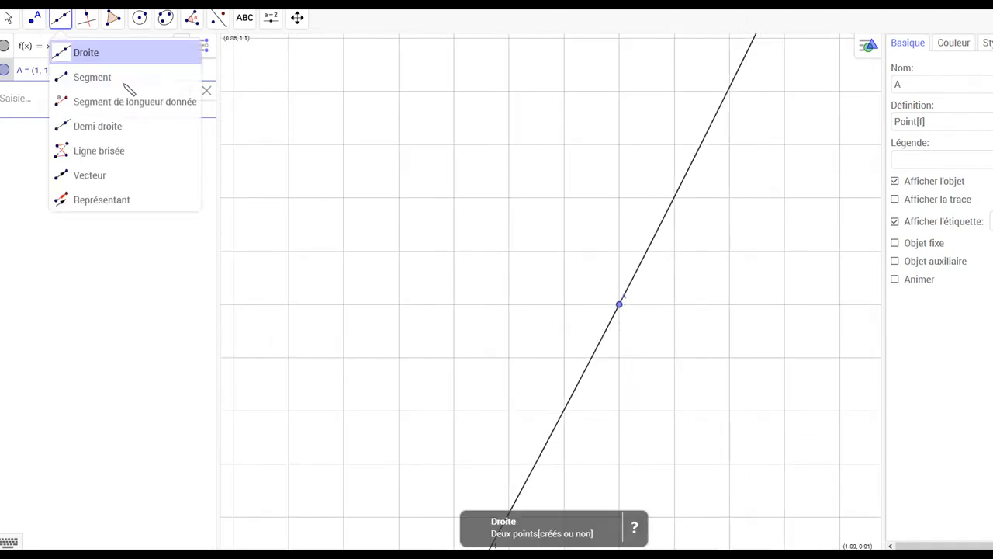
click(99, 151)
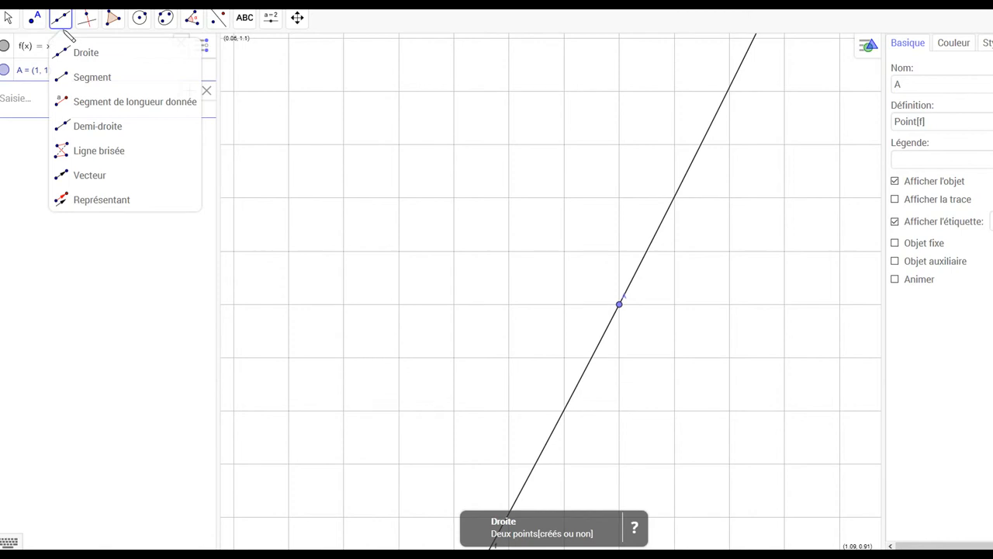
click(74, 51)
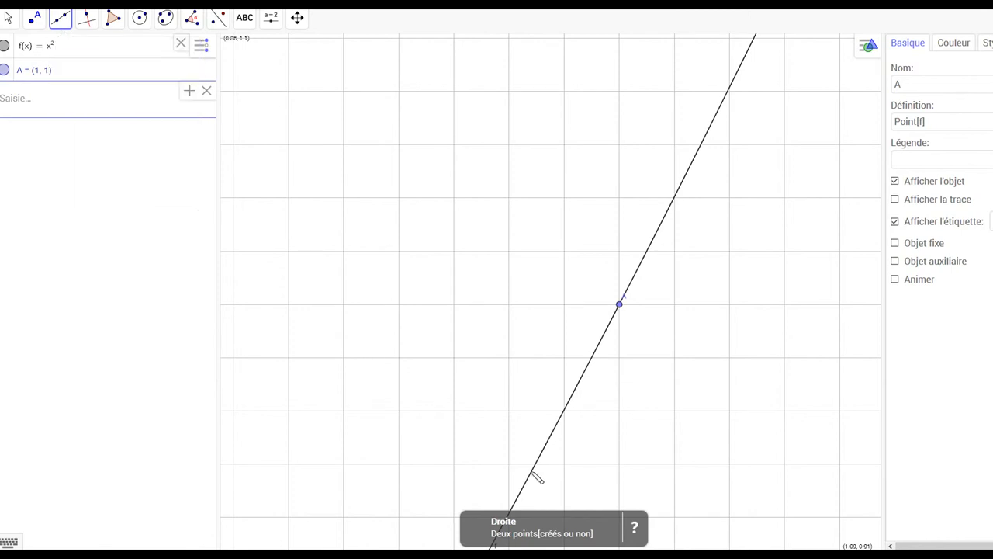
click(532, 471)
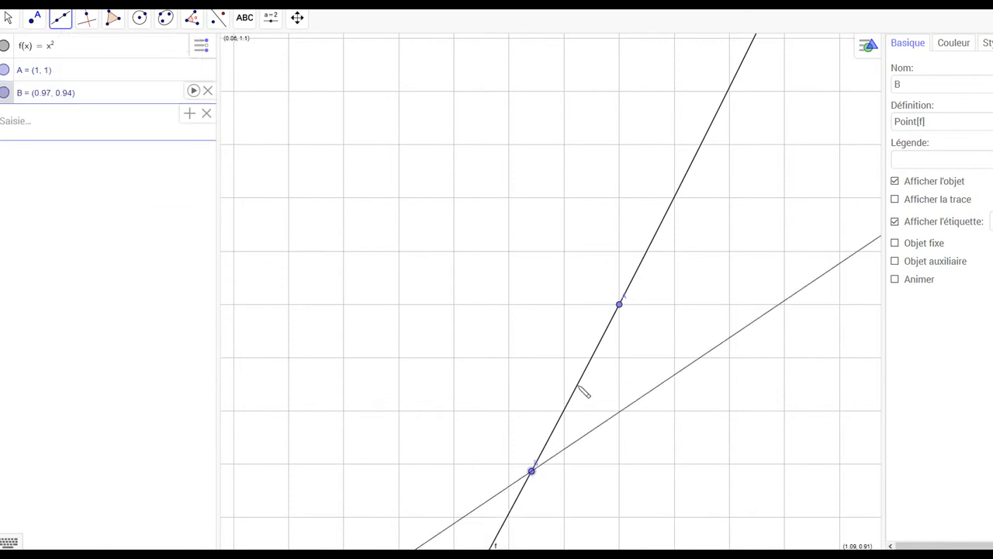
click(619, 305)
- Change the color of the line through A and B to yellow-green
click(969, 49)
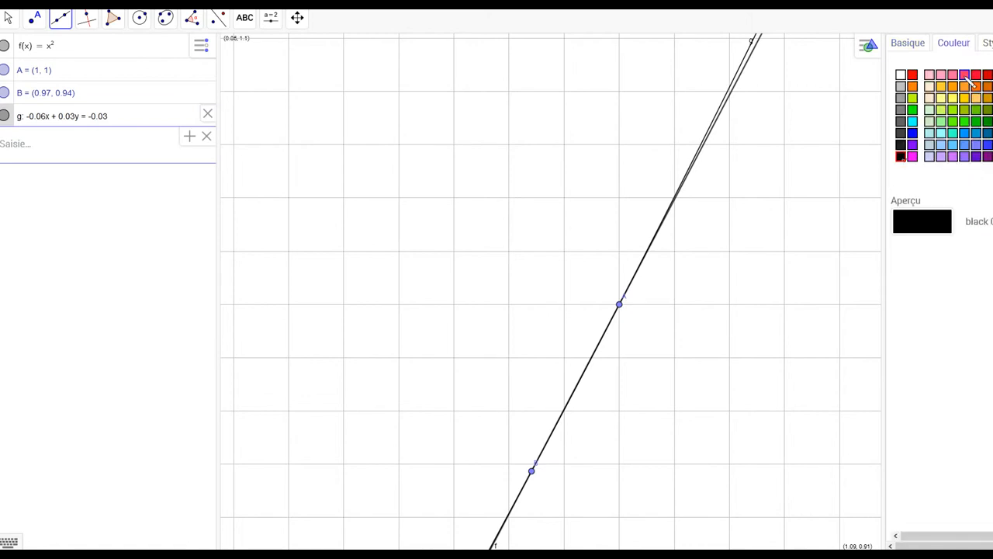
click(966, 110)
scroll(729, 223, down, 10)
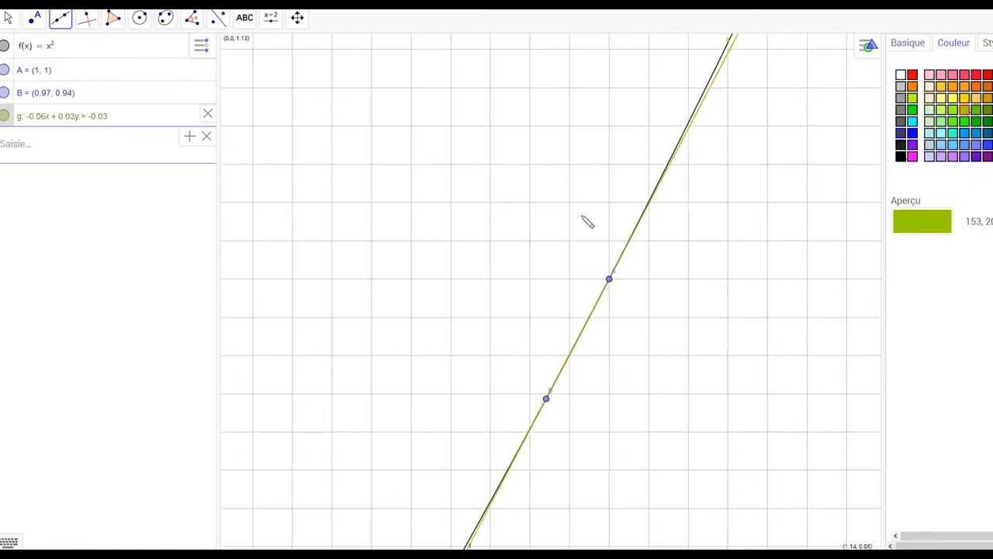
scroll(555, 261, down, 10)
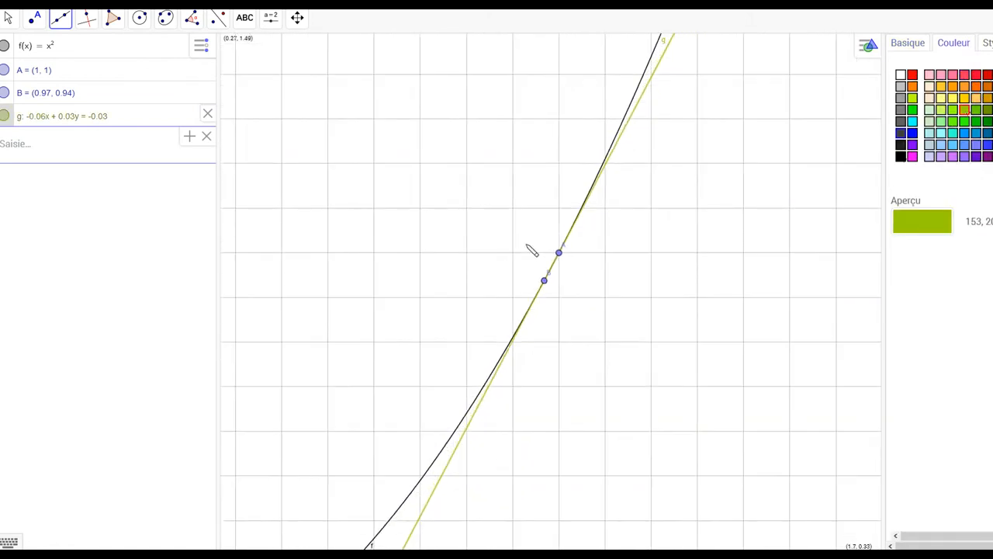
scroll(504, 235, down, 10)
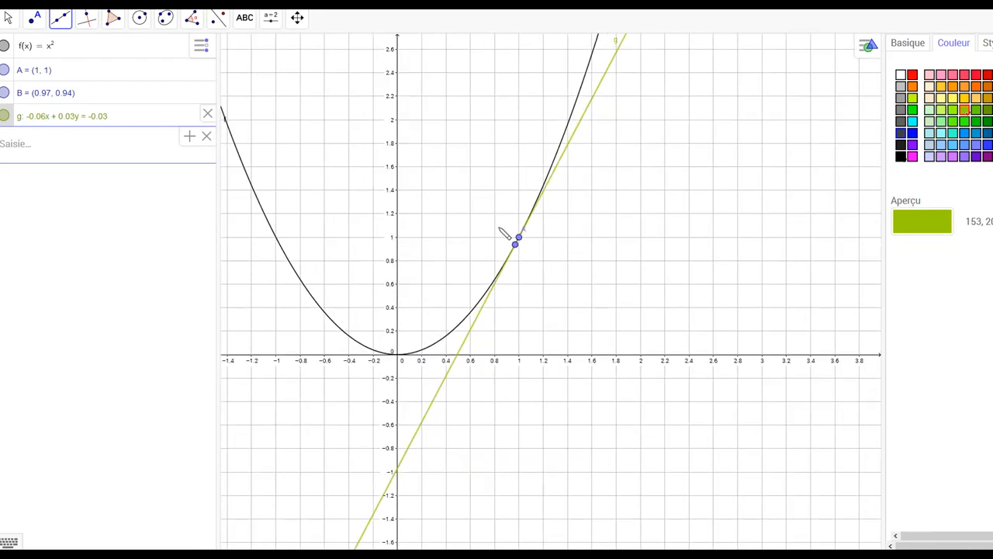
scroll(475, 206, down, 3)
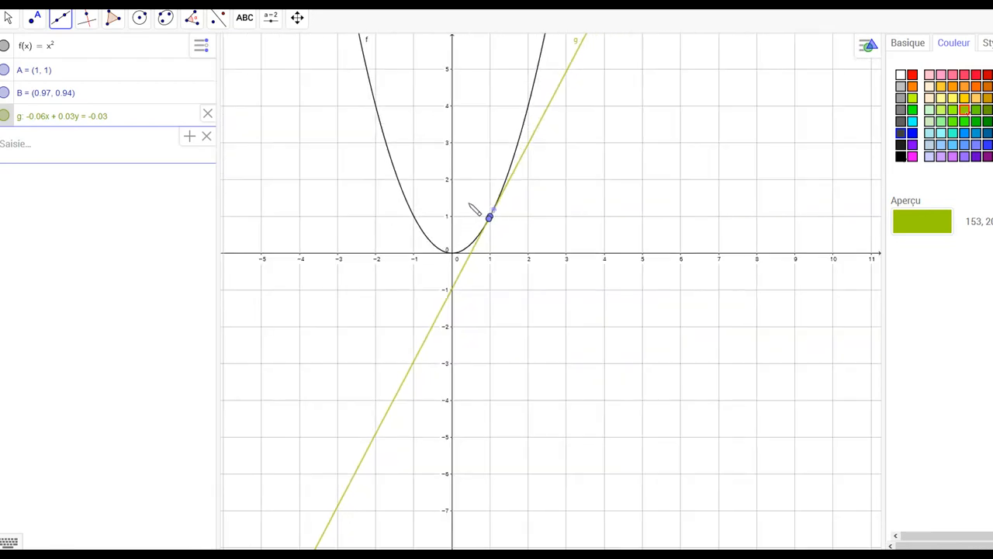
- Place a point on the right branch of the parabola at (2, 4)
click(300, 18)
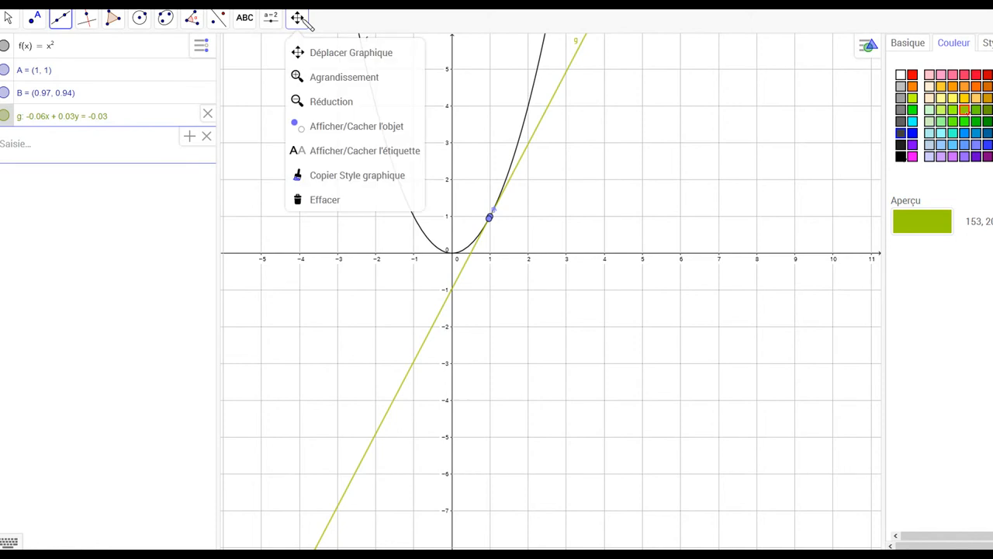
click(356, 125)
click(351, 52)
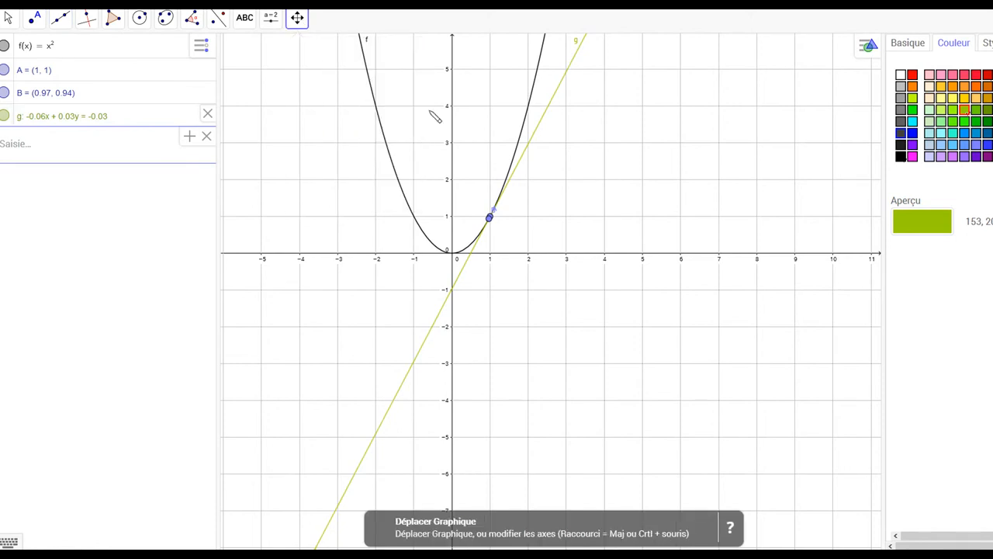
drag(502, 171, 555, 251)
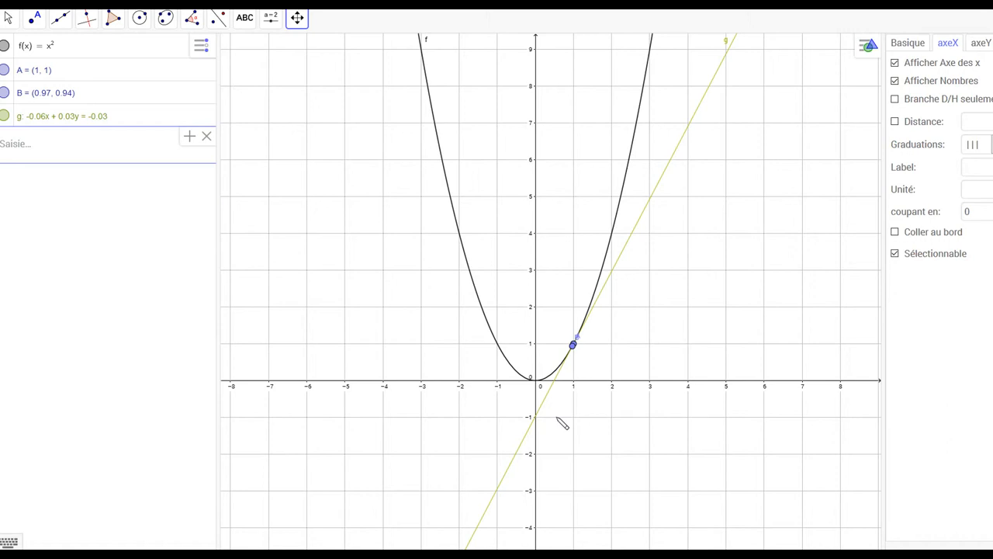
click(35, 17)
click(612, 234)
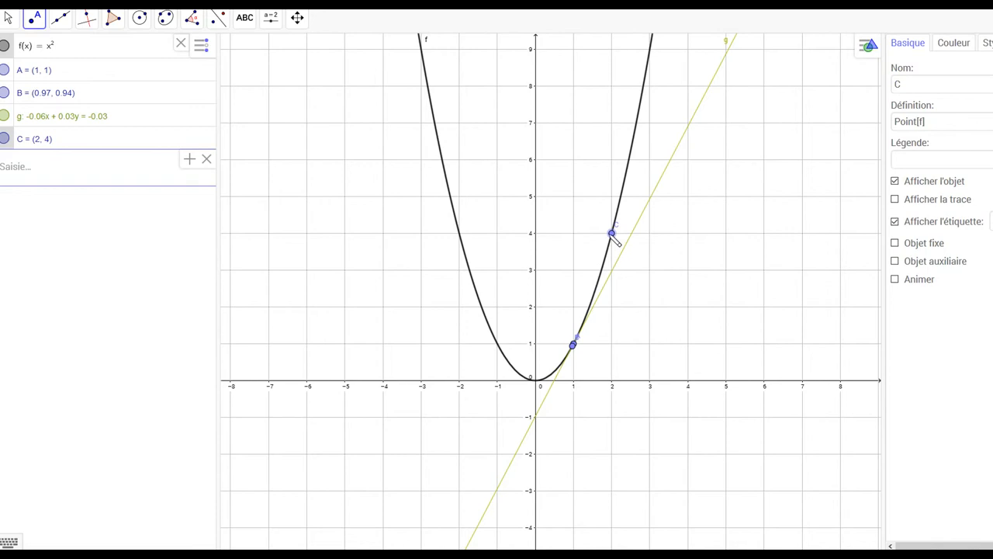
- Draw a straight line through point C and a new point very close to it on the parabola, at about (2, 3.99)
scroll(614, 235, up, 10)
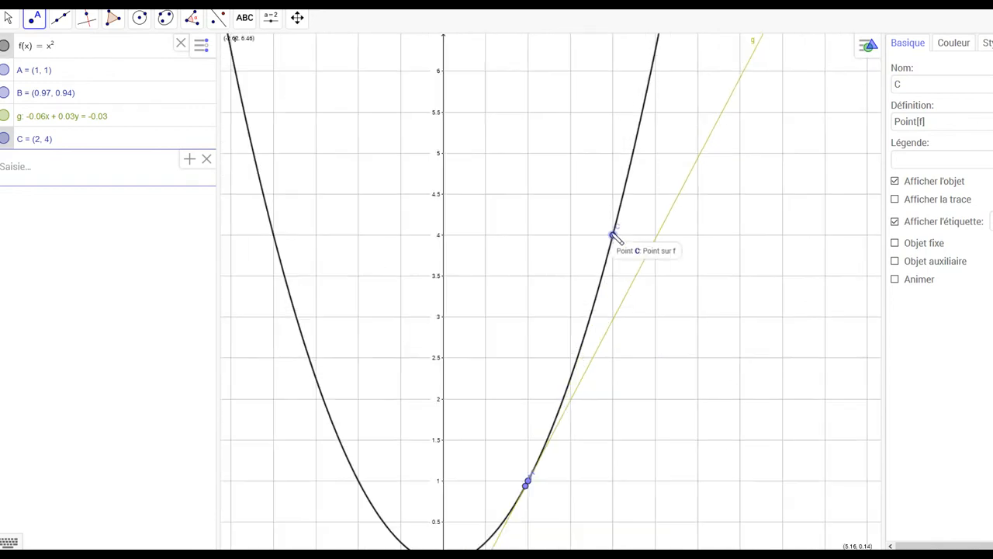
scroll(613, 234, up, 4)
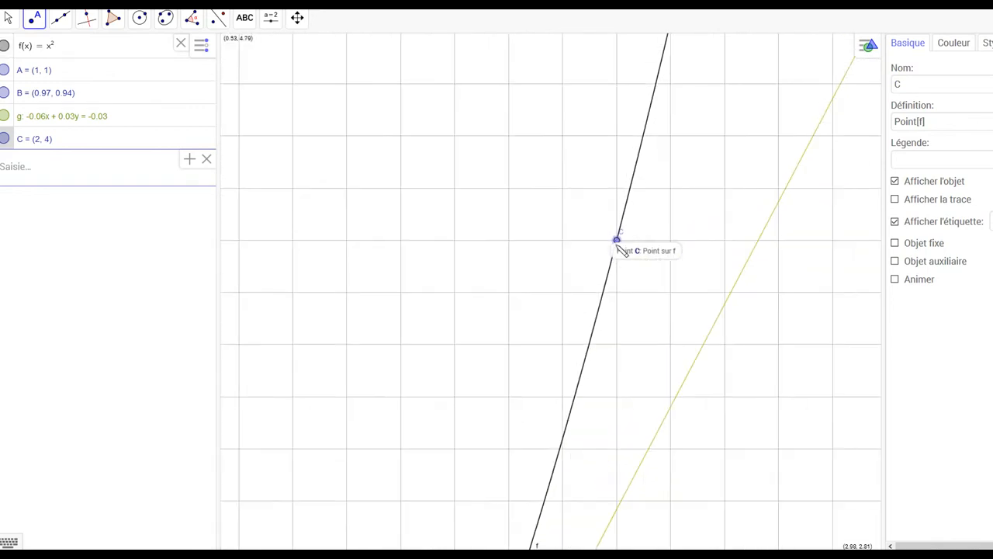
scroll(615, 245, up, 8)
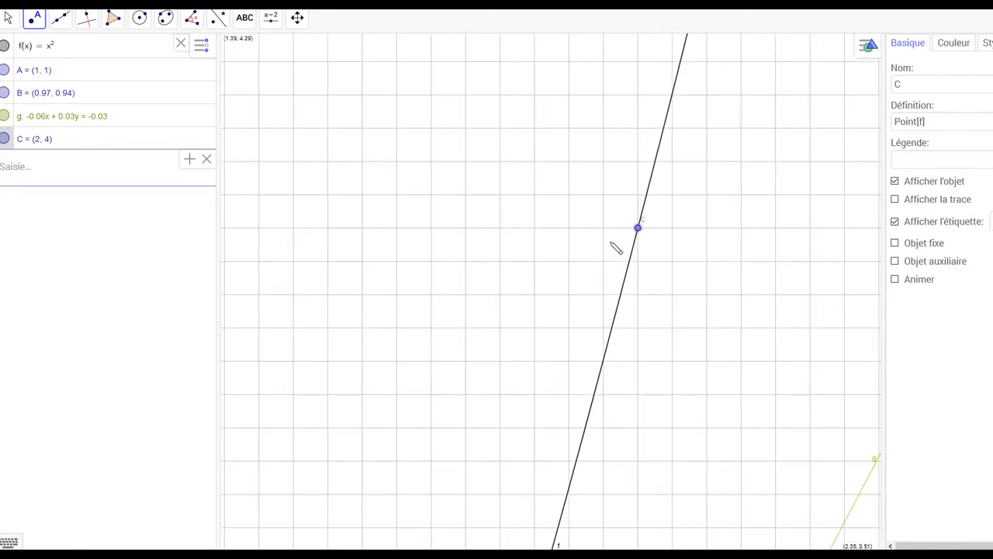
scroll(614, 246, up, 6)
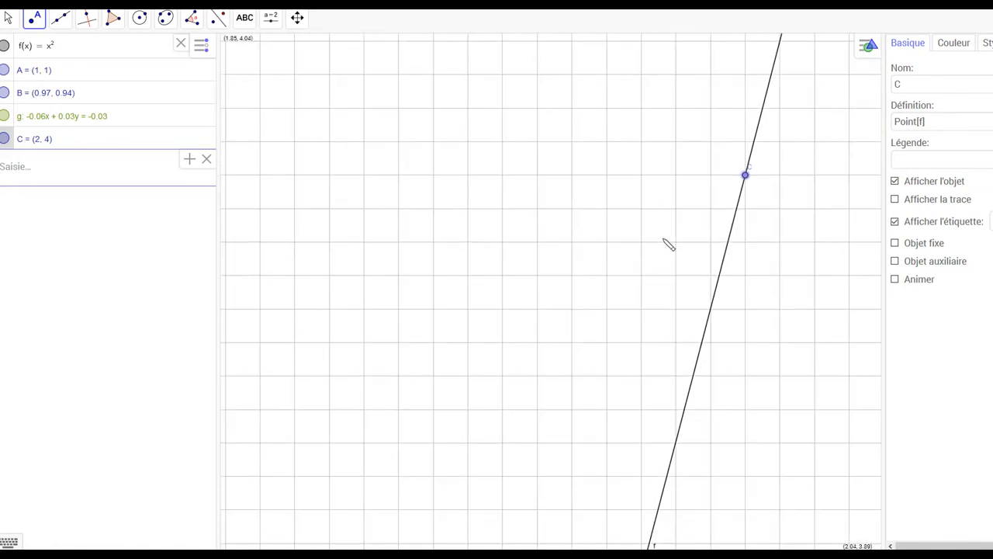
scroll(703, 242, up, 2)
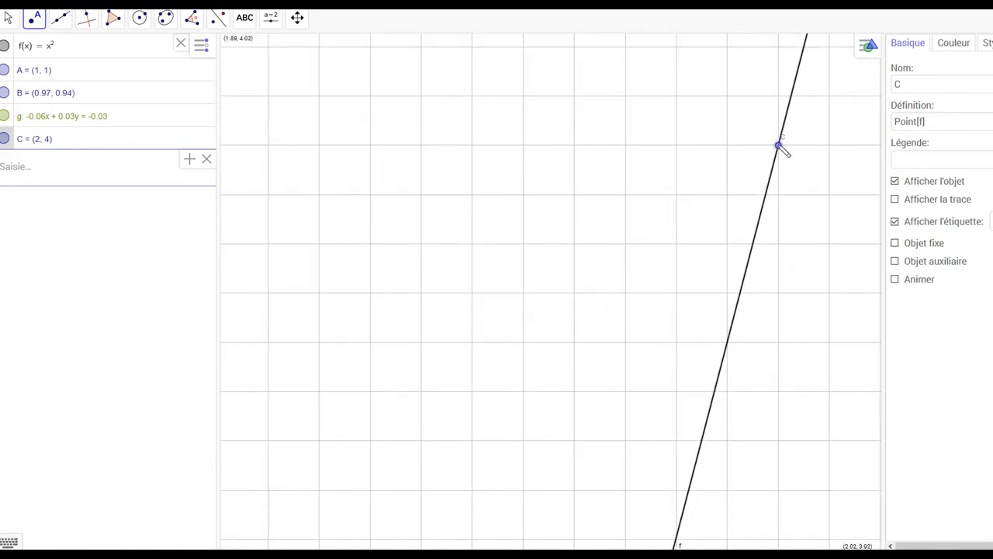
scroll(780, 148, up, 2)
click(298, 18)
scroll(572, 249, up, 3)
click(598, 264)
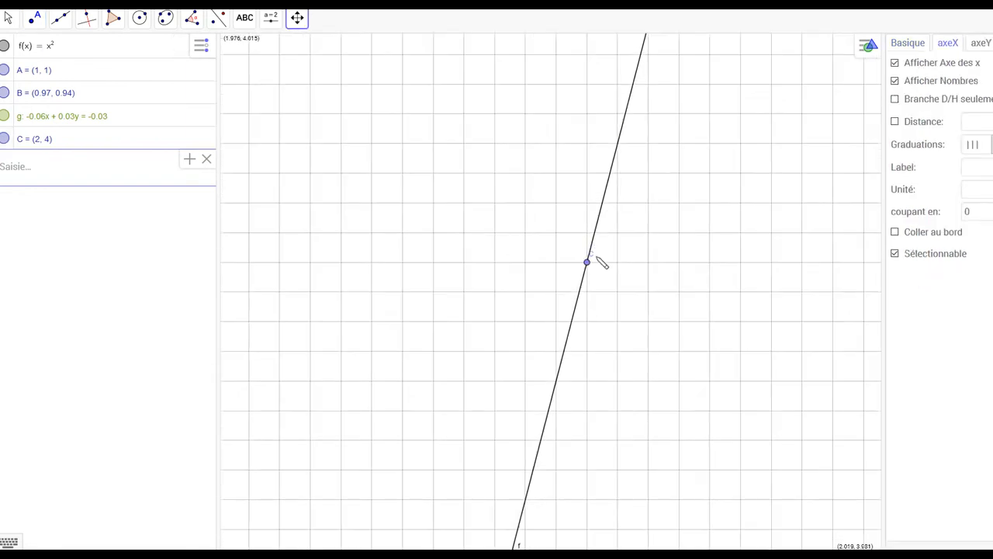
scroll(602, 264, up, 3)
click(60, 17)
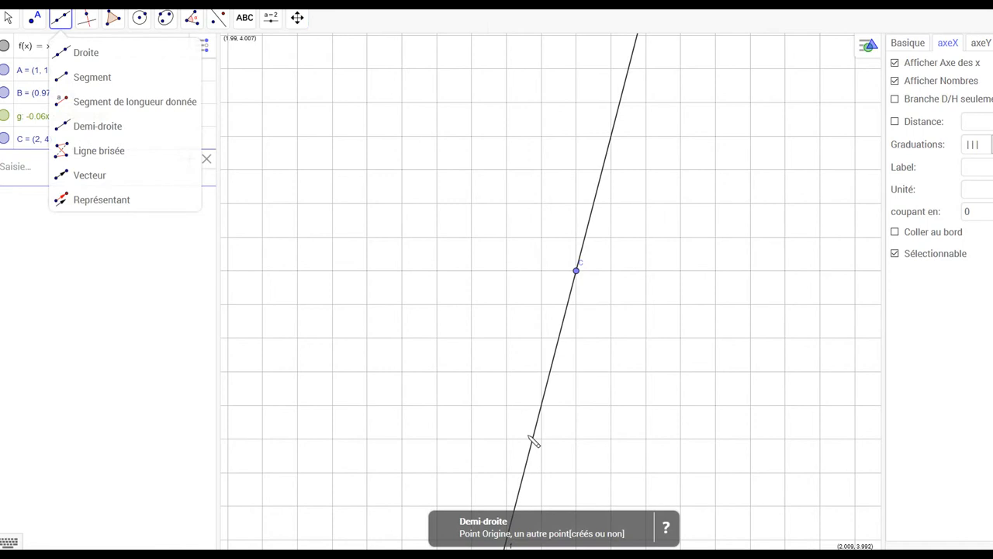
click(531, 445)
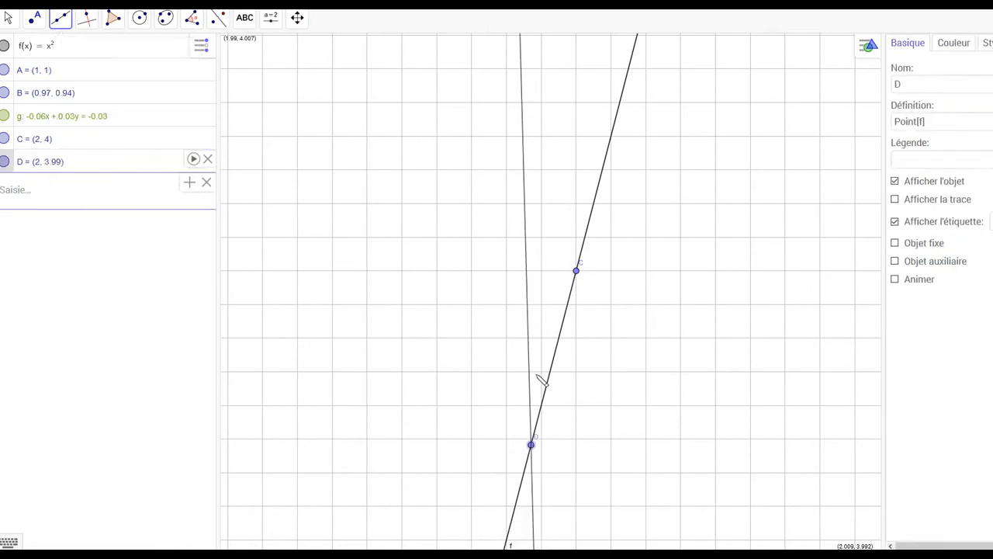
click(576, 271)
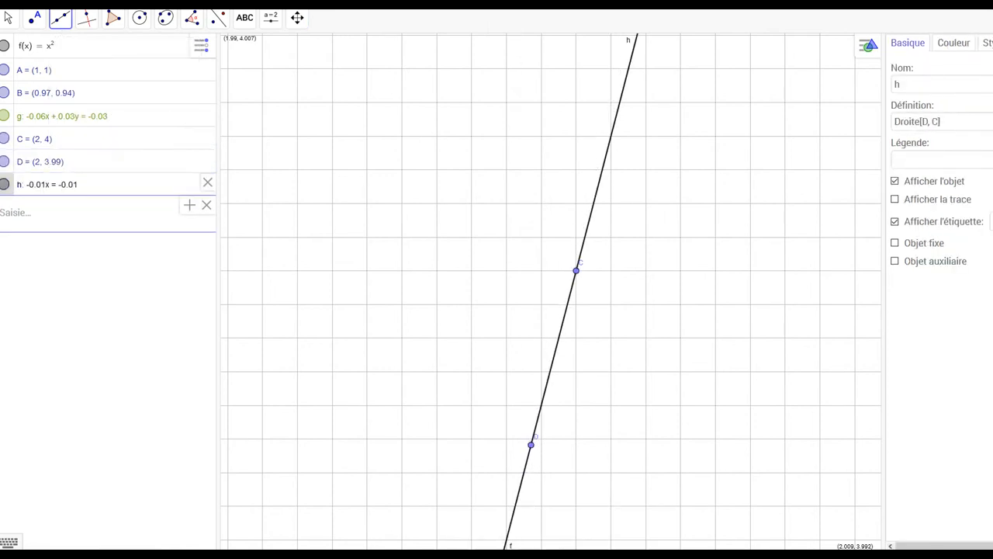
- Change the color of the line through C and D to light blue
click(954, 44)
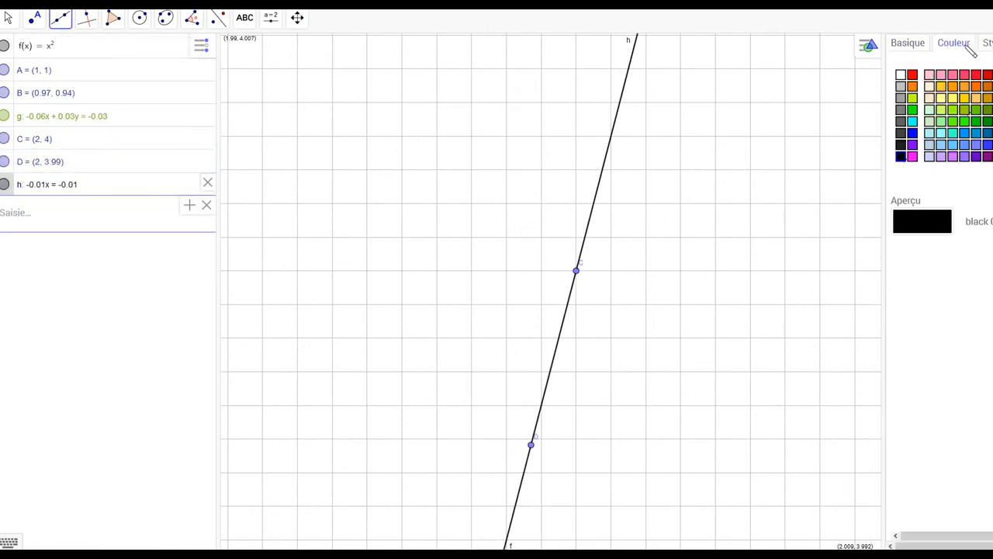
click(971, 137)
scroll(548, 195, down, 4)
scroll(525, 230, down, 5)
scroll(481, 232, down, 6)
scroll(437, 226, down, 5)
- Frame the parabola together with both near-tangent lines and stretch the x-axis scale
click(297, 17)
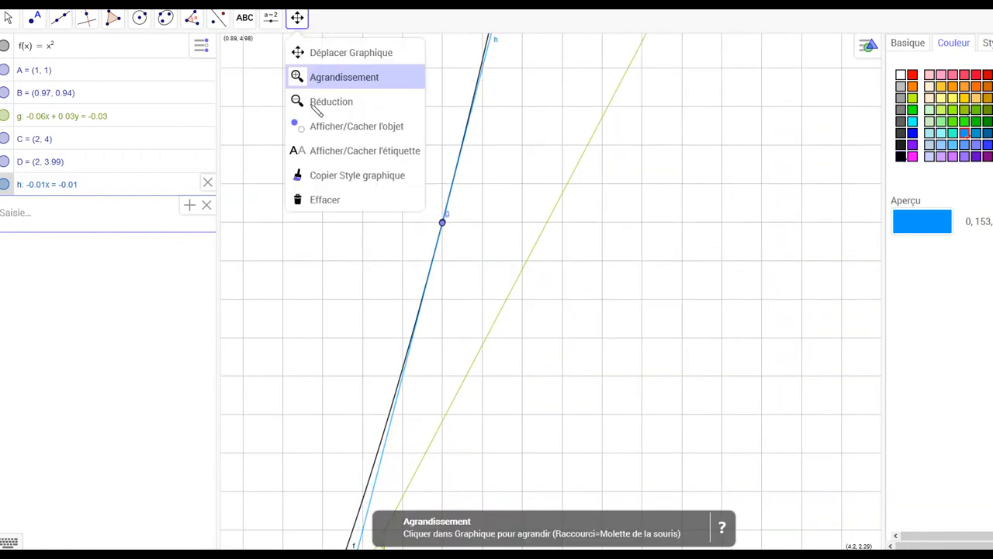
click(351, 52)
drag(415, 170, 564, 260)
scroll(544, 259, down, 11)
scroll(526, 269, down, 4)
scroll(504, 260, down, 3)
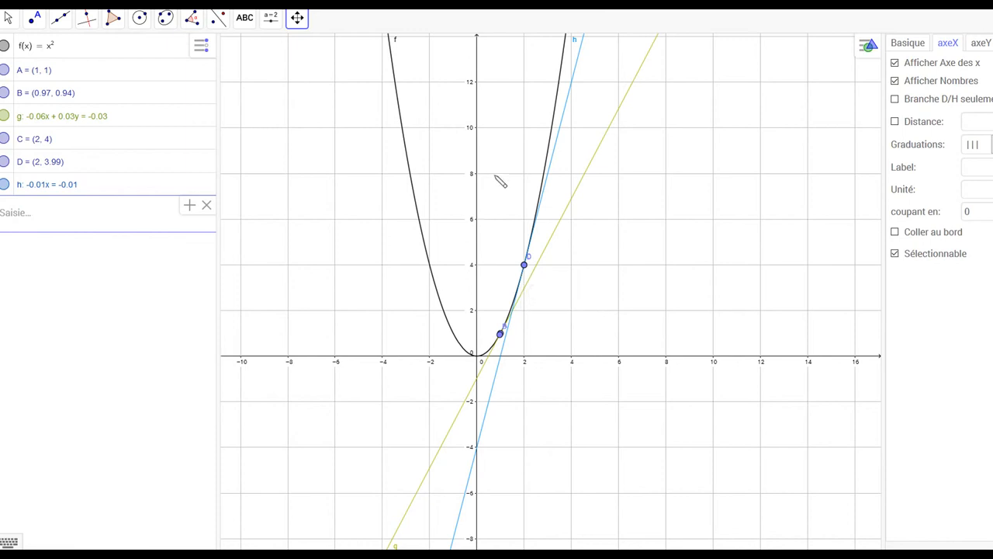
drag(447, 133, 439, 286)
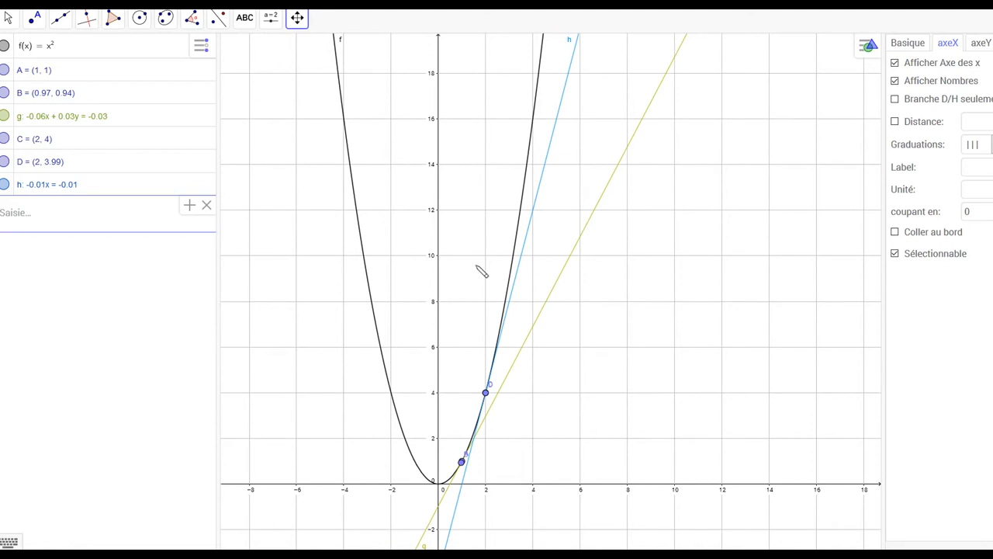
drag(625, 490, 703, 492)
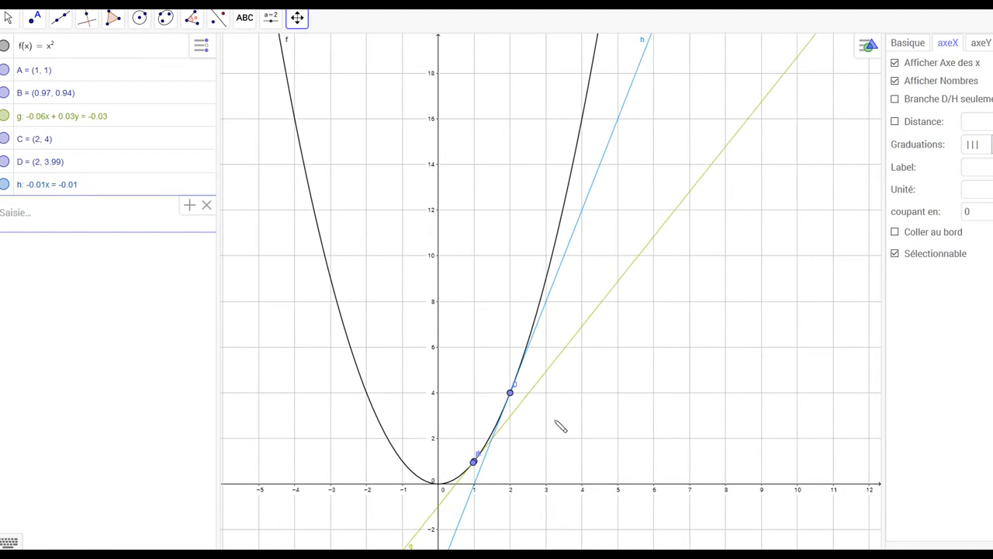
- Place a point on the parabola at about (3, 8.97) and draw a line through it and a nearby curve point at about (2.99, 8.96)
click(36, 18)
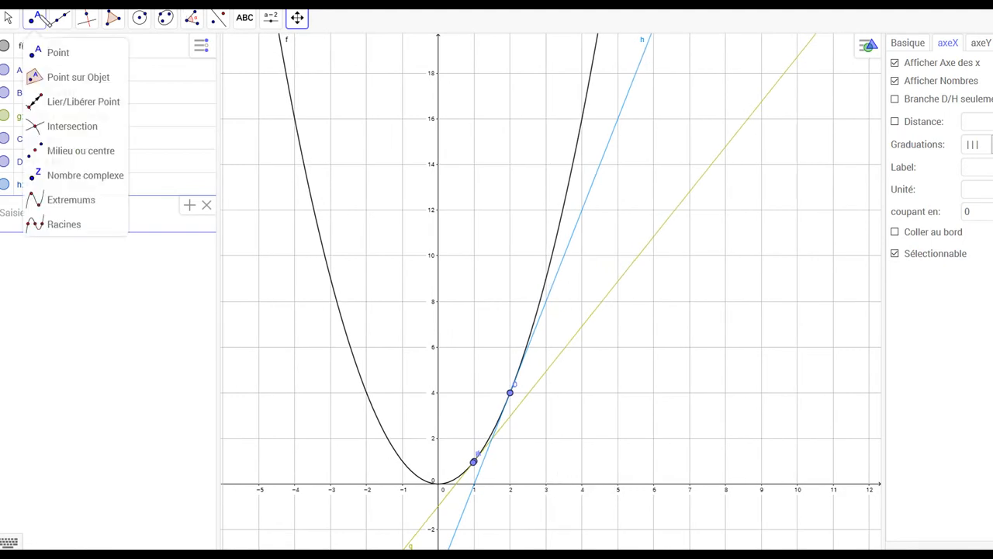
click(546, 280)
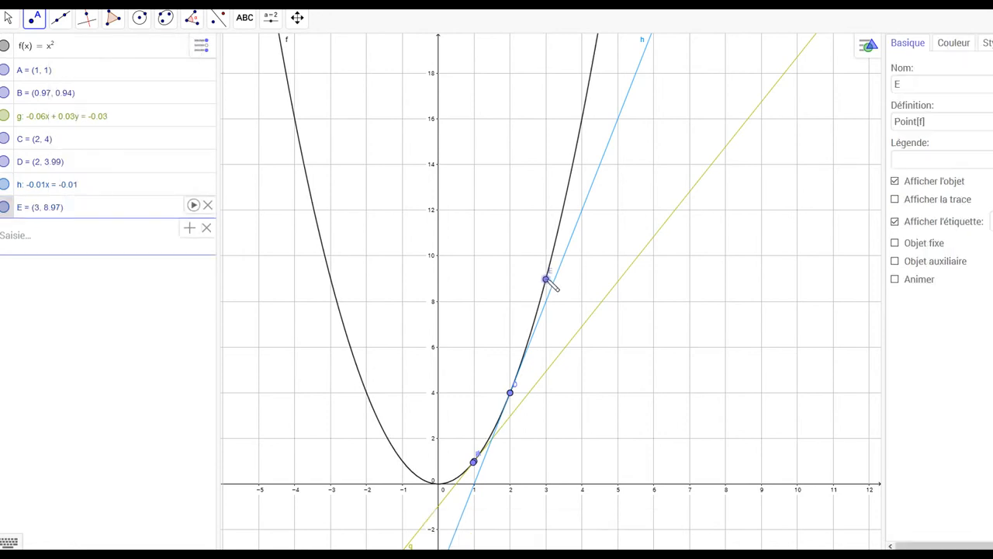
scroll(547, 279, up, 9)
scroll(546, 280, up, 10)
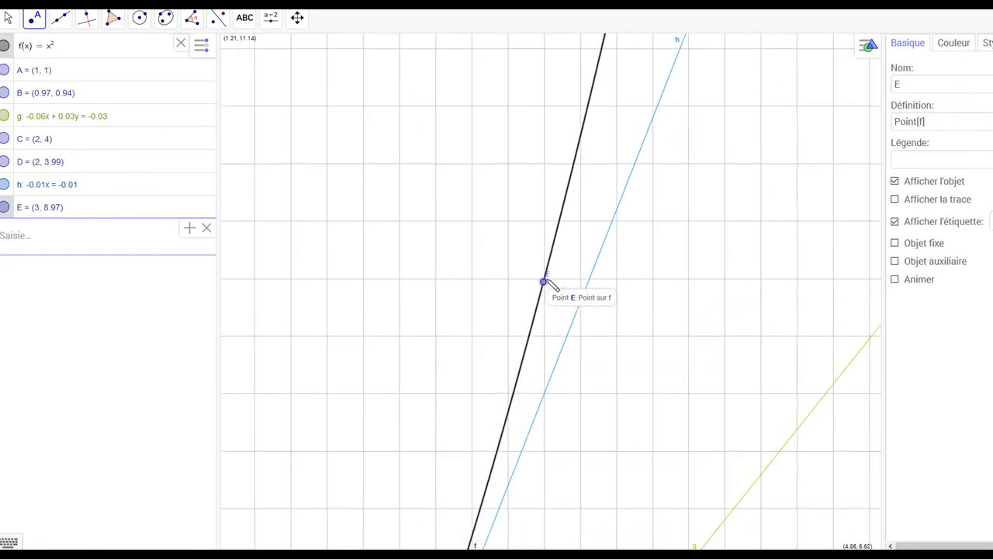
scroll(546, 284, up, 15)
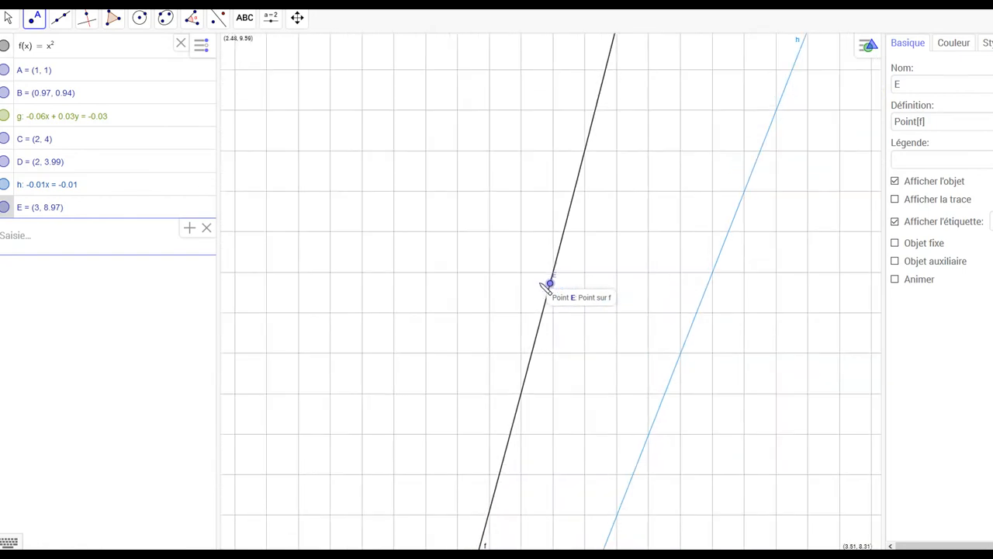
scroll(565, 294, up, 15)
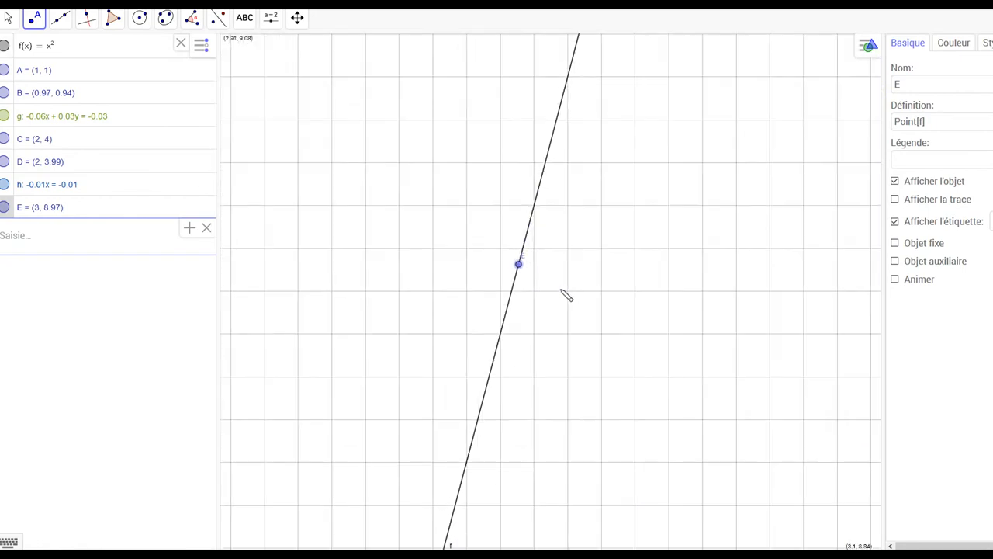
scroll(507, 255, up, 7)
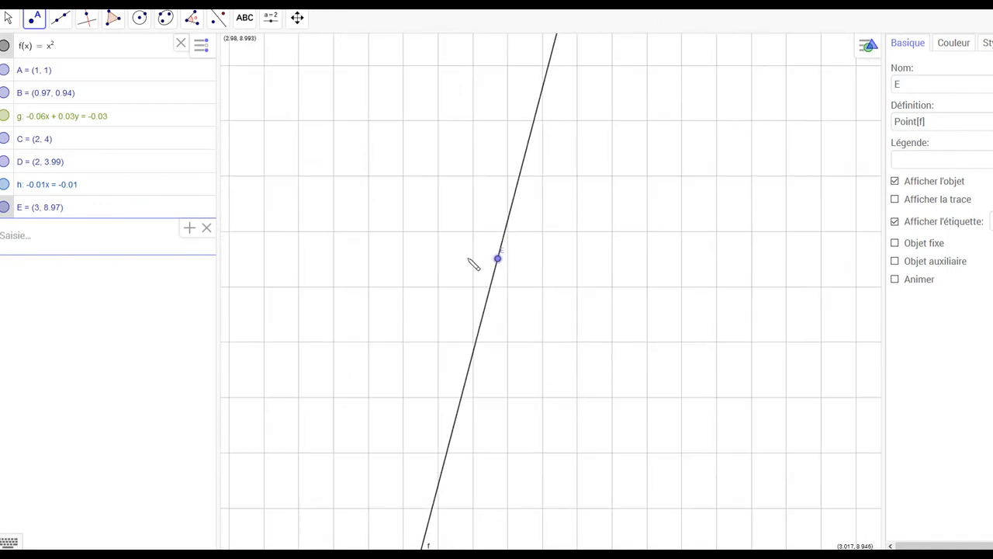
click(61, 18)
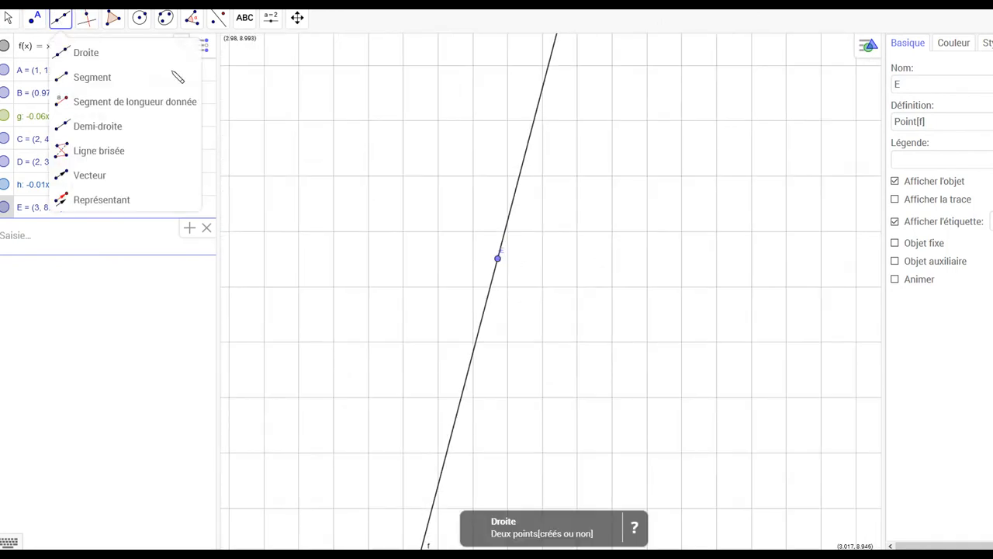
click(455, 423)
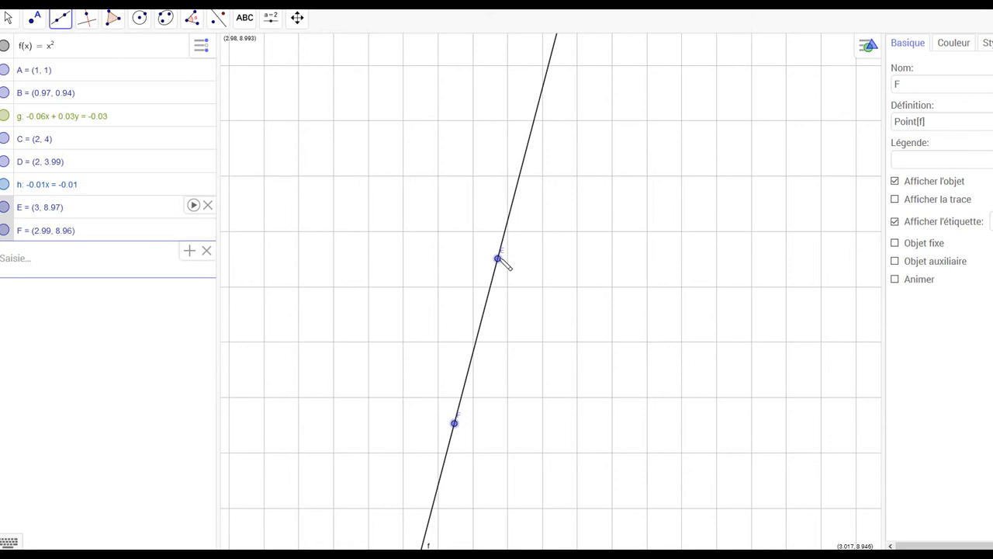
click(497, 259)
- Color the line through E and F orange and frame the parabola together with all three near-tangent lines
click(953, 43)
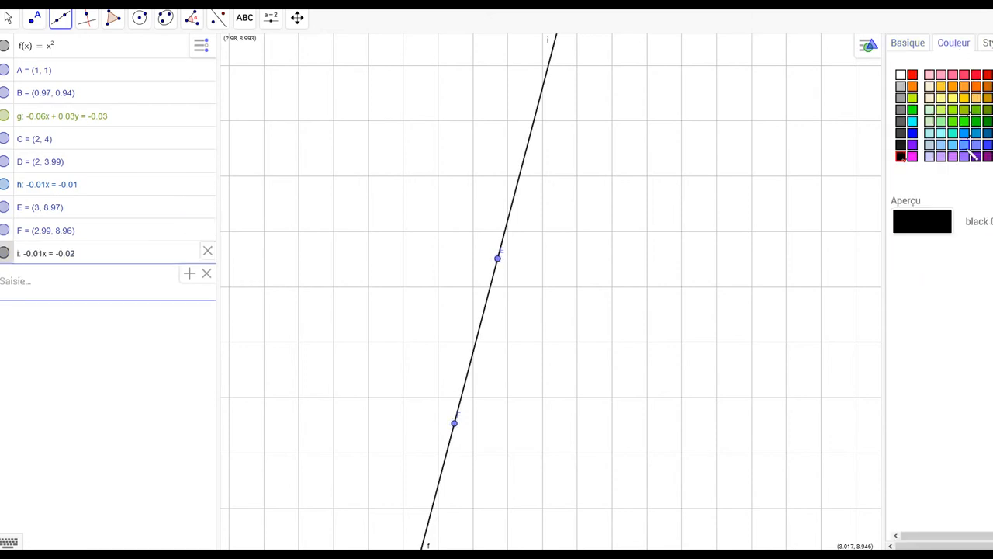
click(976, 87)
scroll(495, 281, down, 5)
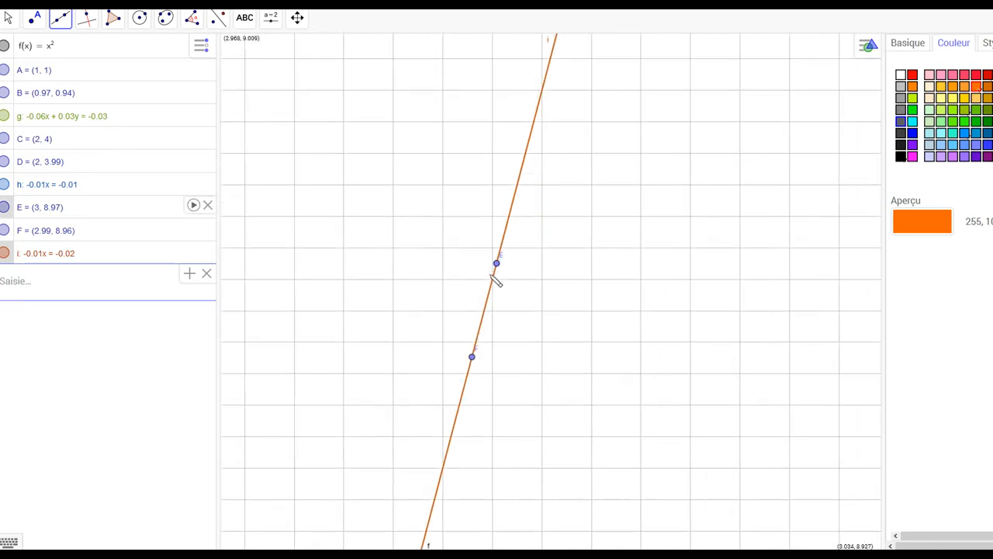
scroll(490, 282, down, 6)
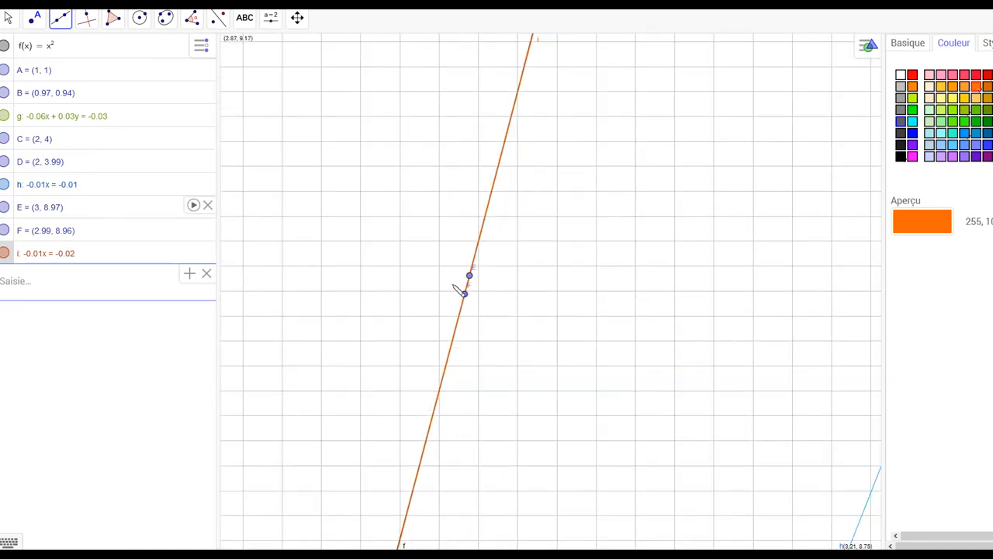
scroll(459, 298, down, 6)
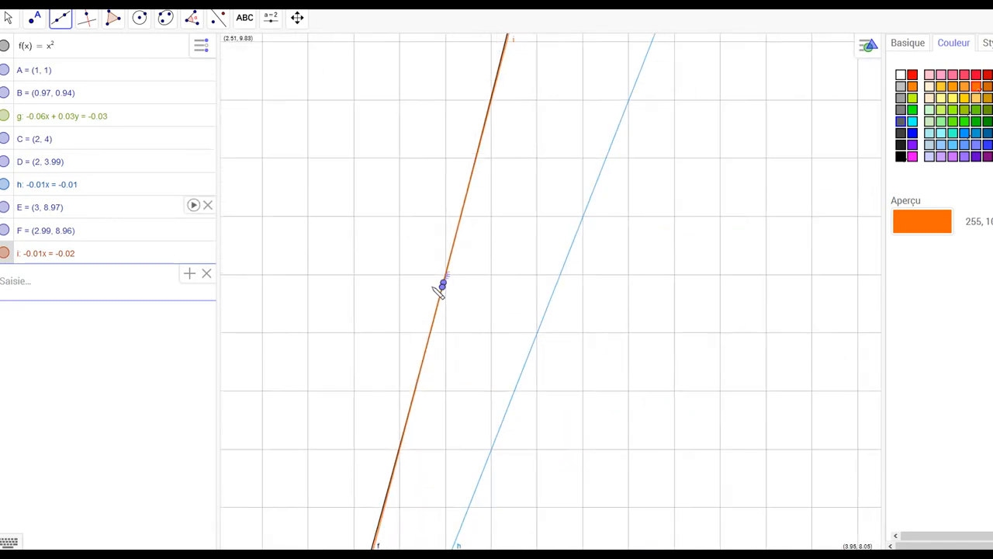
scroll(437, 288, down, 8)
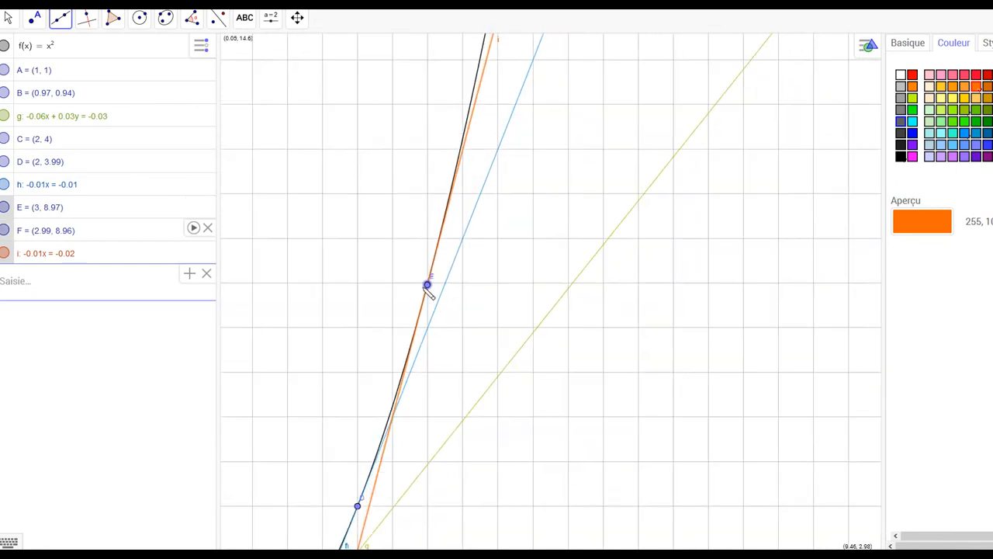
scroll(426, 285, down, 10)
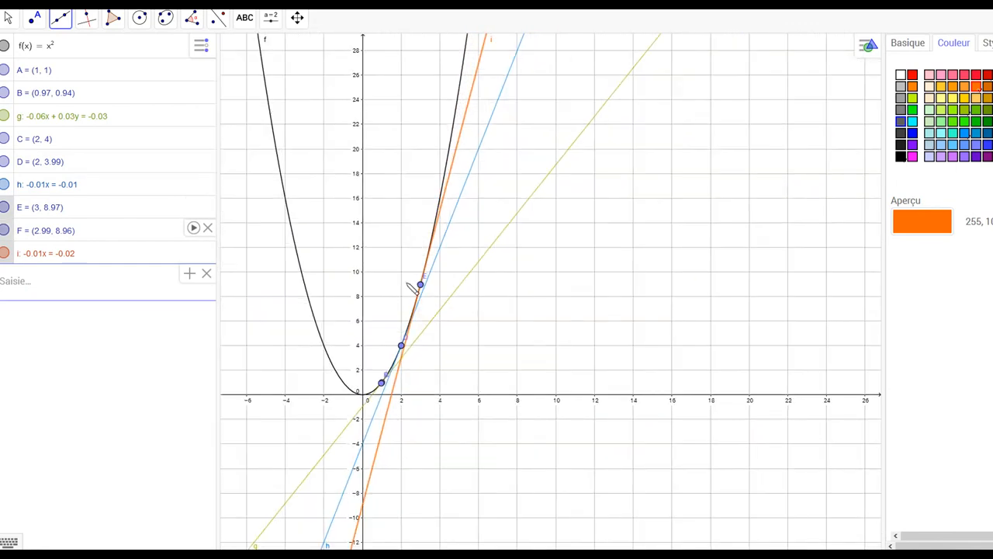
click(297, 17)
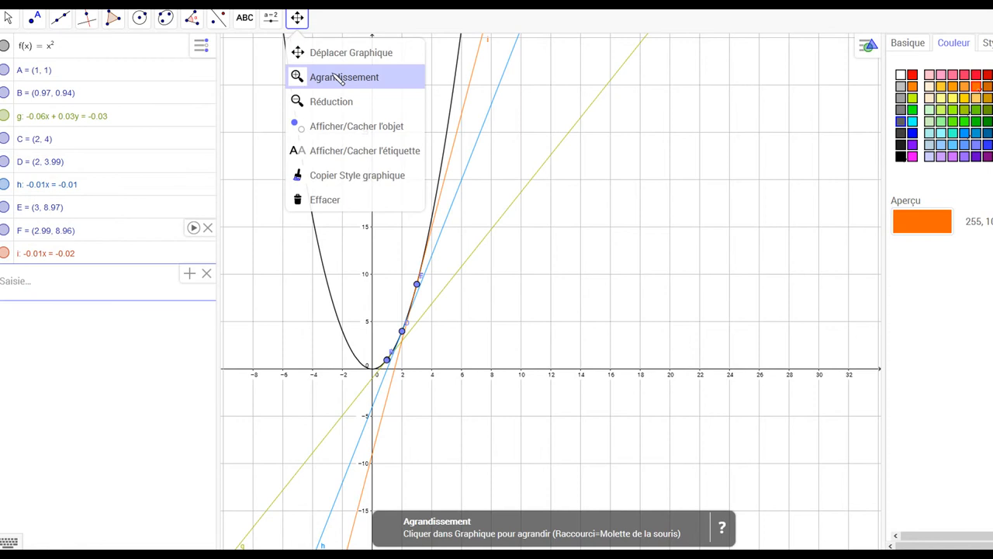
drag(395, 111, 535, 251)
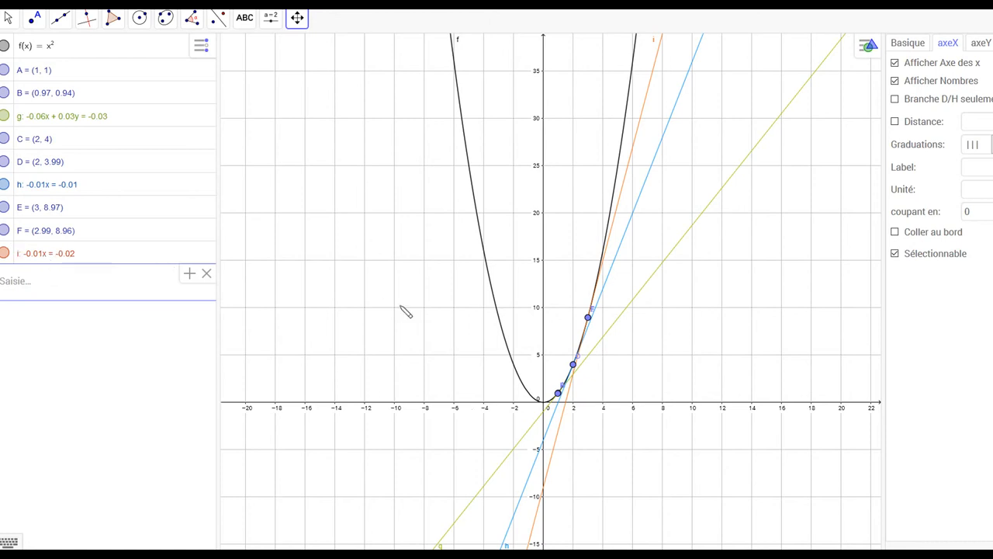
- Switch the equations of lines i, h and g to the form y = a x + b
click(576, 371)
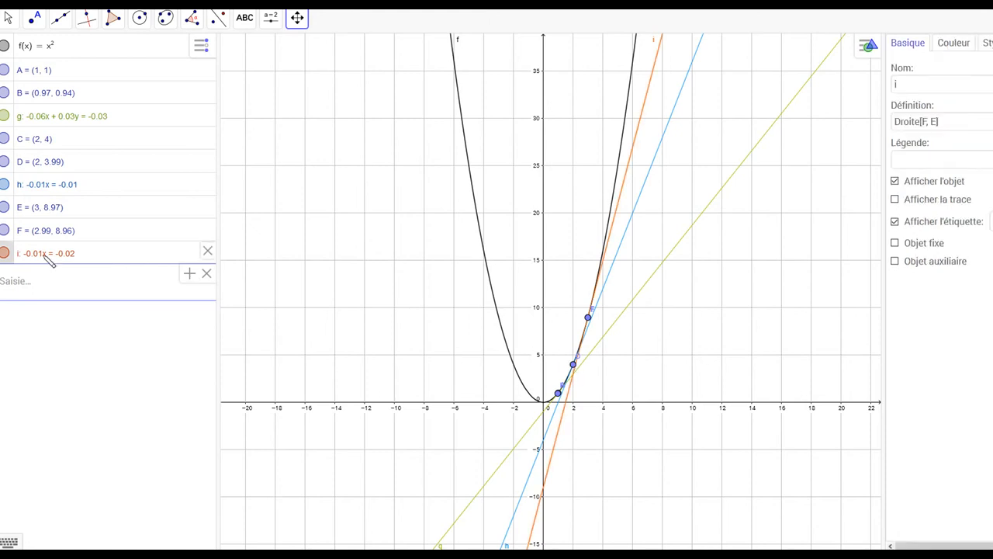
right_click(100, 258)
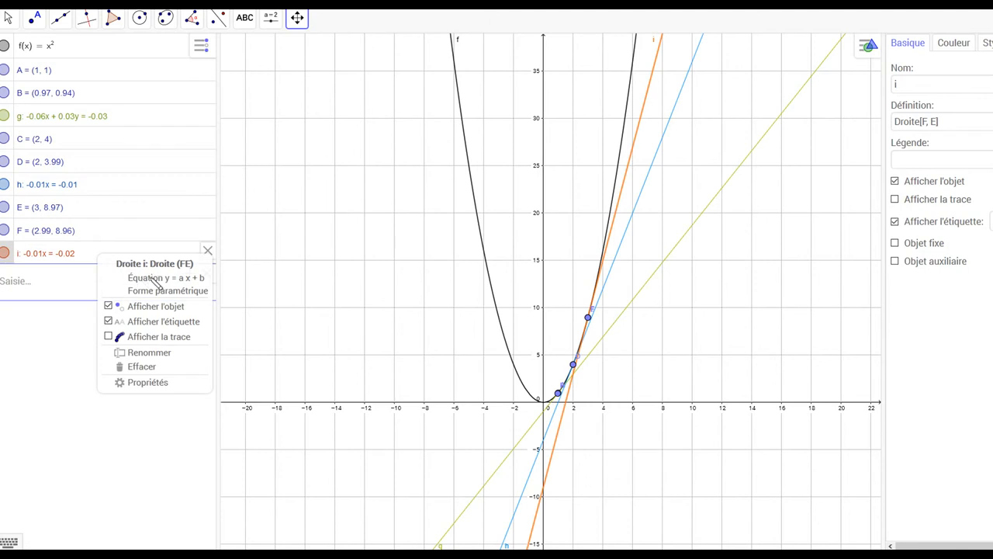
click(157, 281)
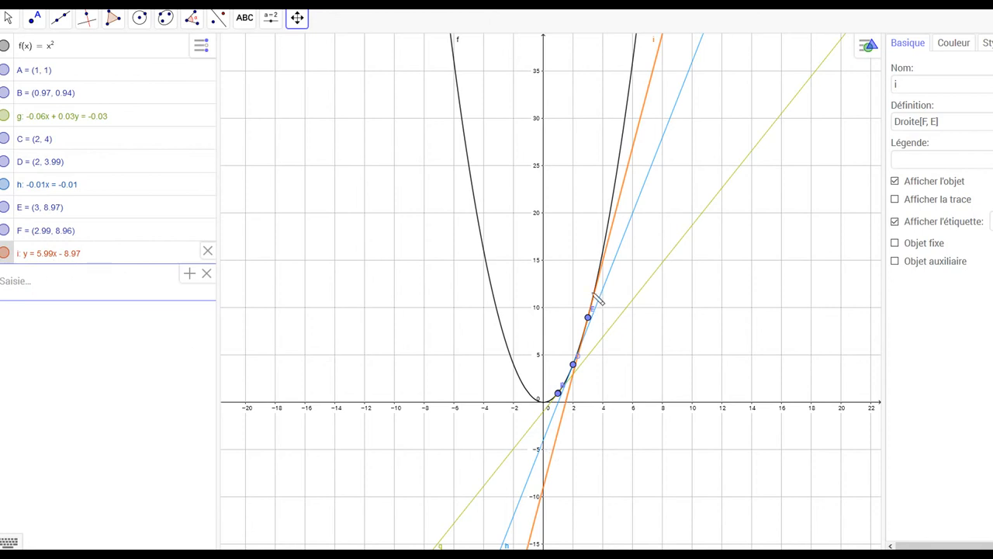
right_click(56, 186)
click(118, 209)
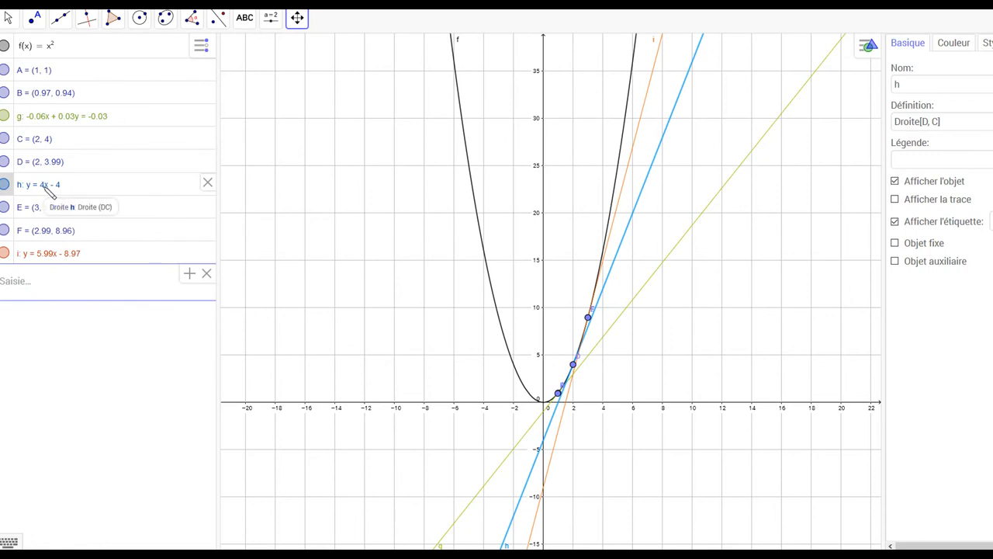
right_click(73, 117)
click(116, 139)
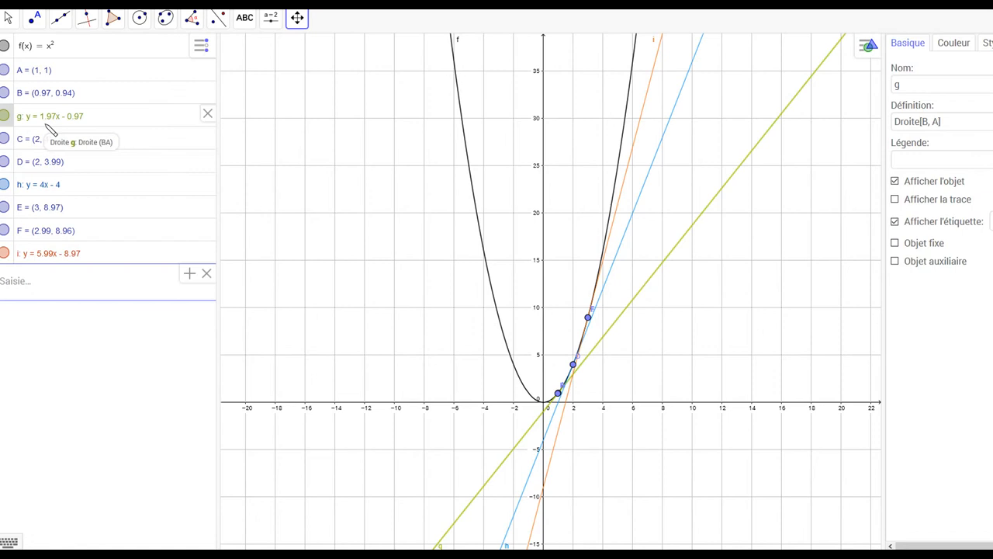
- Examine how the three near-tangent lines meet the parabola around x = 1, 2 and 3 and compare their steepness
scroll(572, 421, down, 1)
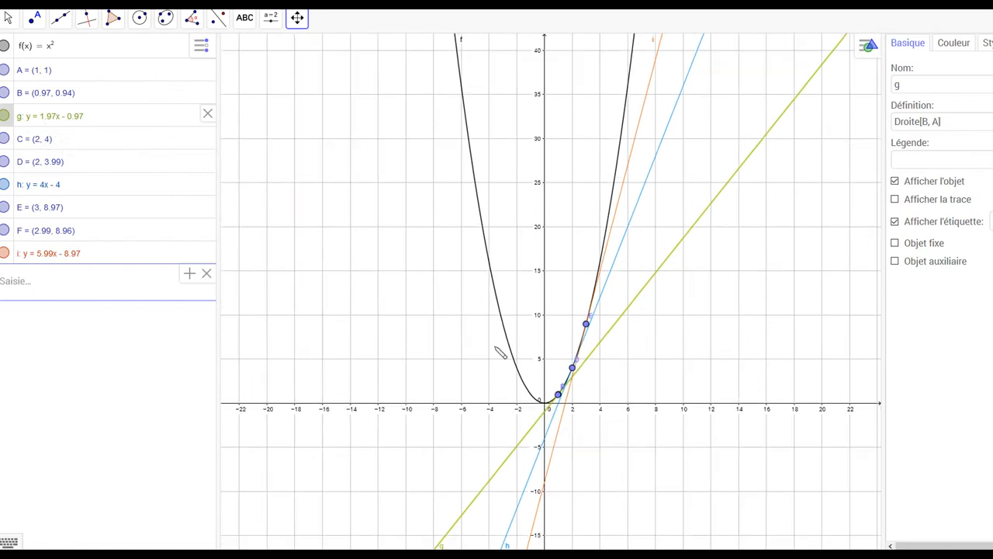
scroll(523, 390, up, 6)
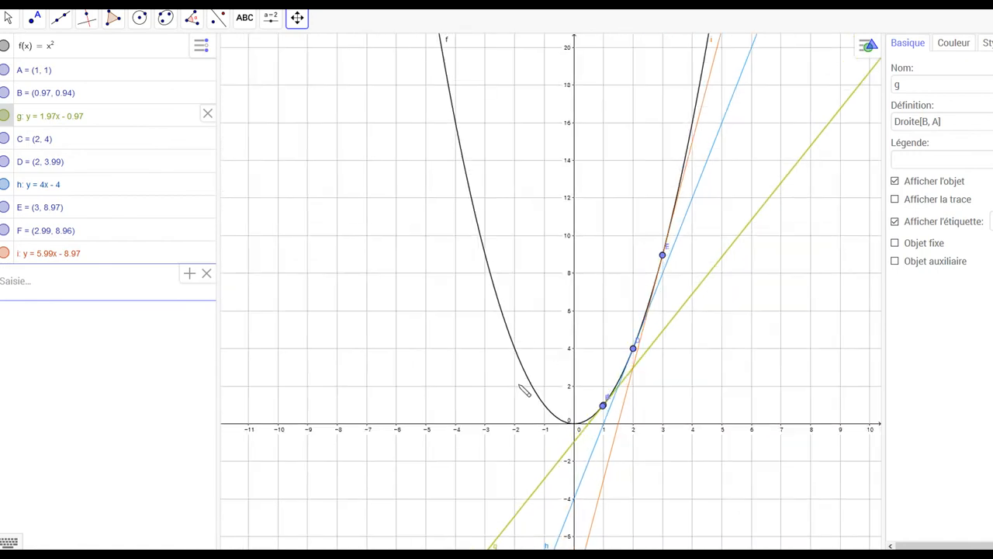
scroll(532, 422, up, 9)
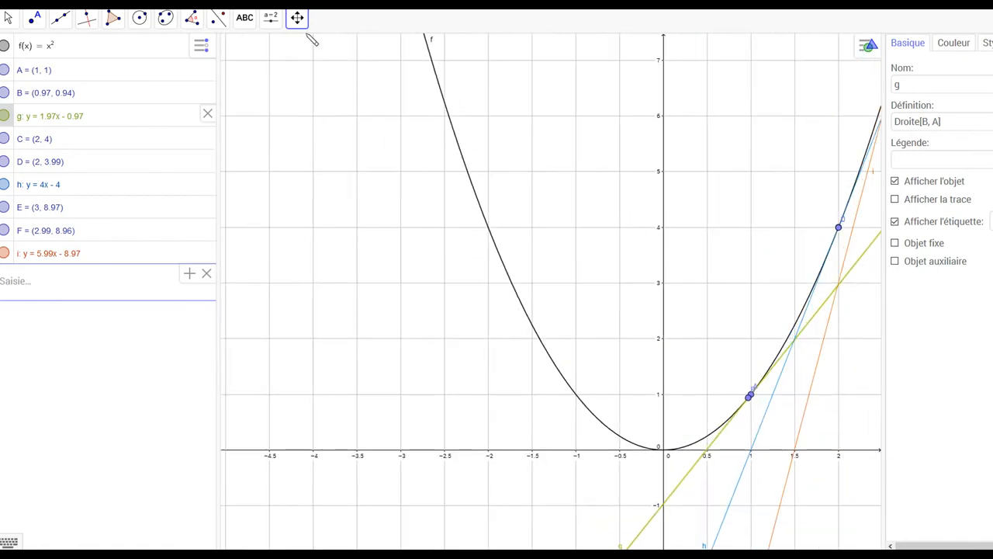
drag(447, 313, 303, 187)
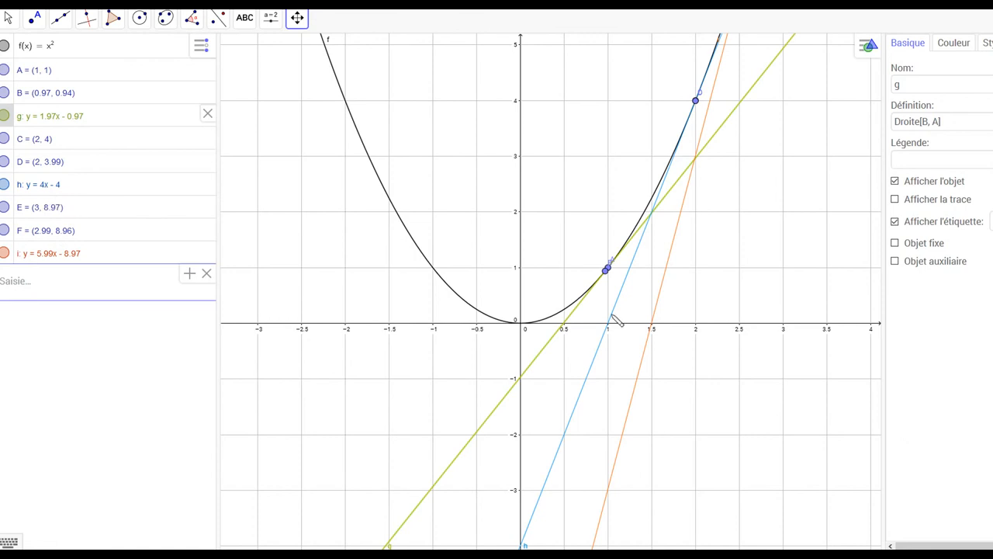
drag(591, 161, 517, 321)
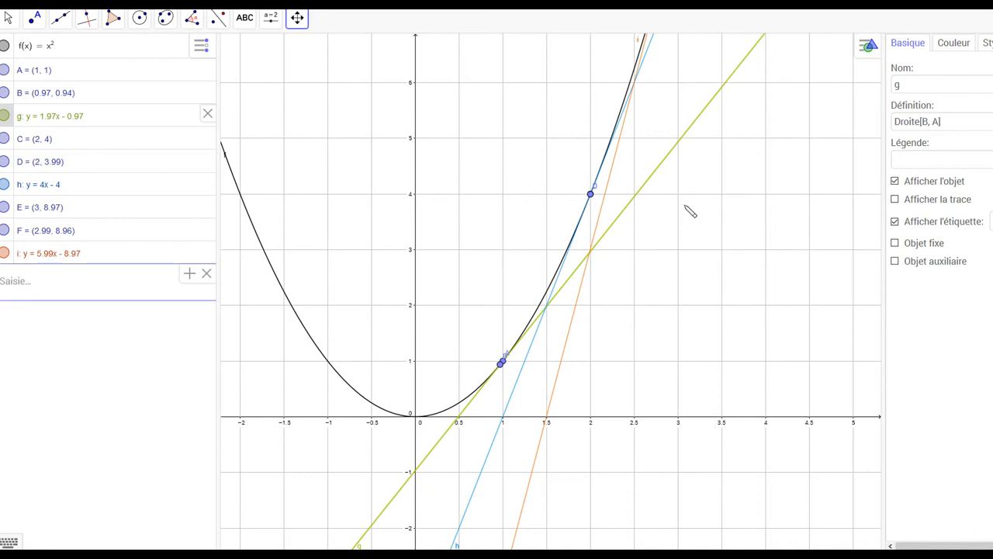
drag(688, 211, 630, 281)
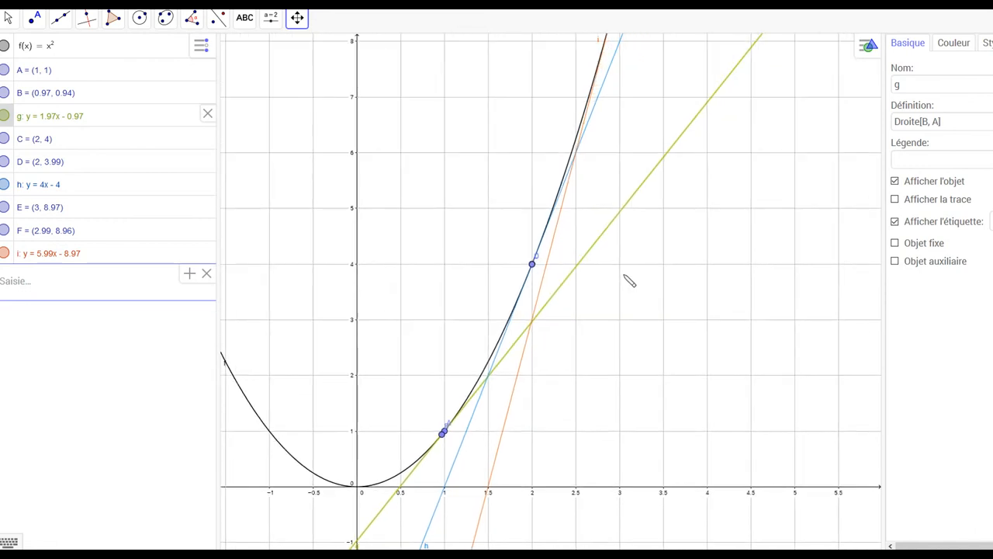
scroll(473, 270, down, 3)
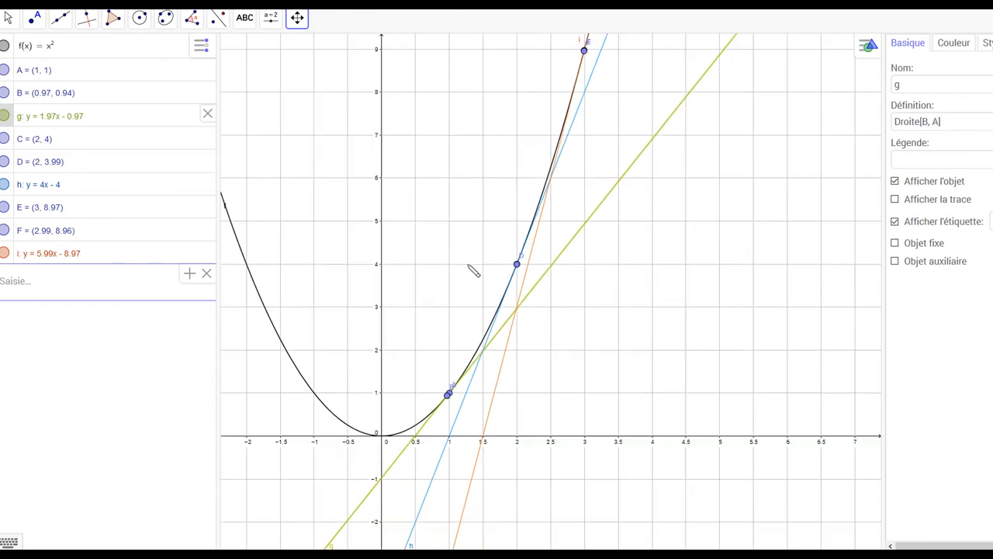
scroll(472, 271, down, 2)
drag(632, 251, 603, 328)
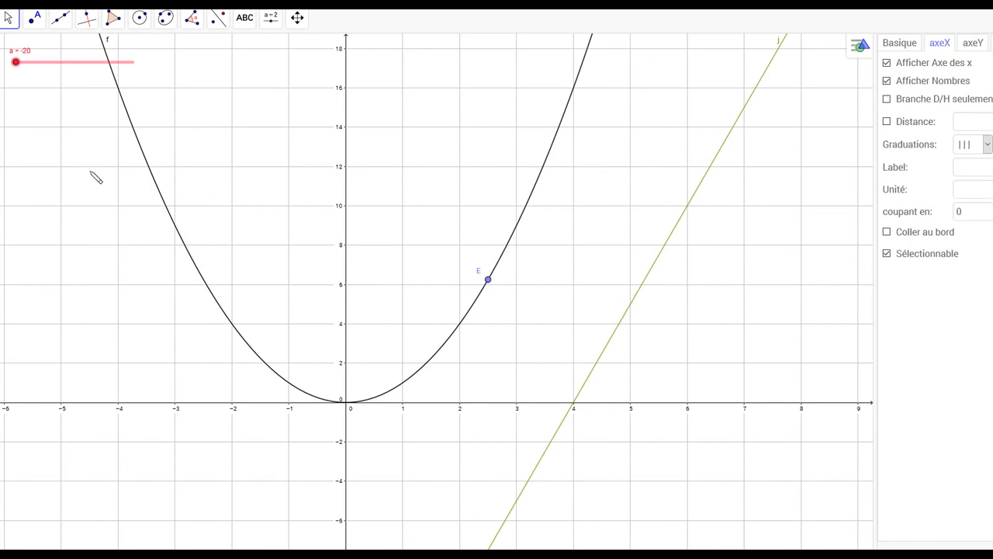
- Set slider a to -6.3 to bring the green line up against the parabola at point E
drag(16, 62, 80, 62)
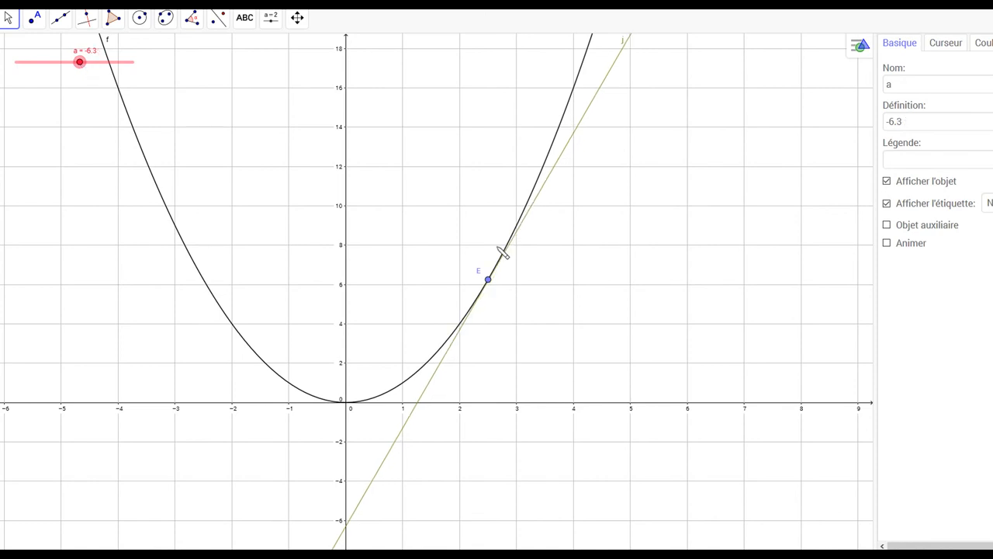